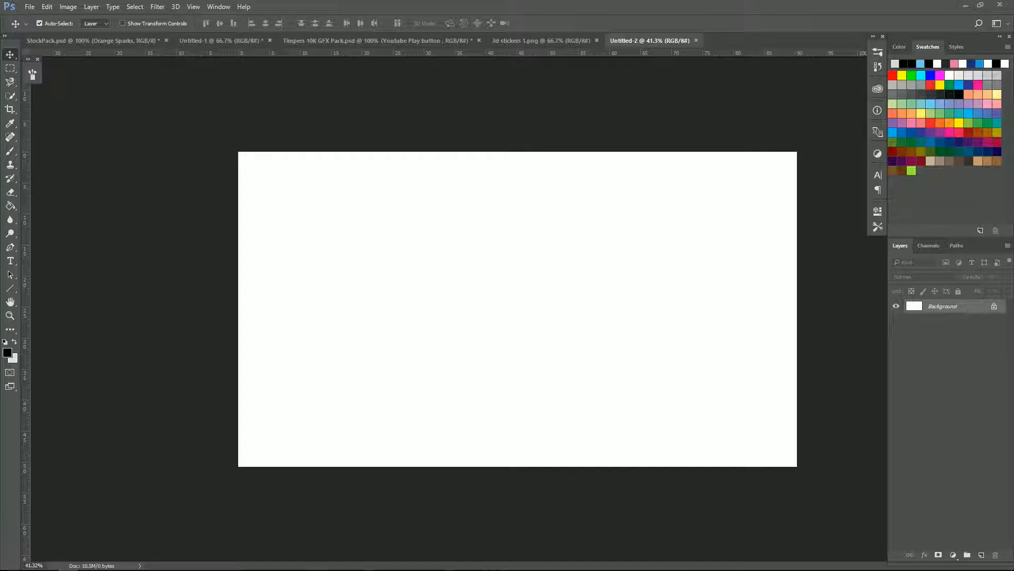
Step: Stretch the Pres - Vignette v1.9 image into a full-width horizontal band across the canvas middle
left_click_drag(548, 335, 749, 442)
left_click_drag(661, 392, 232, 155)
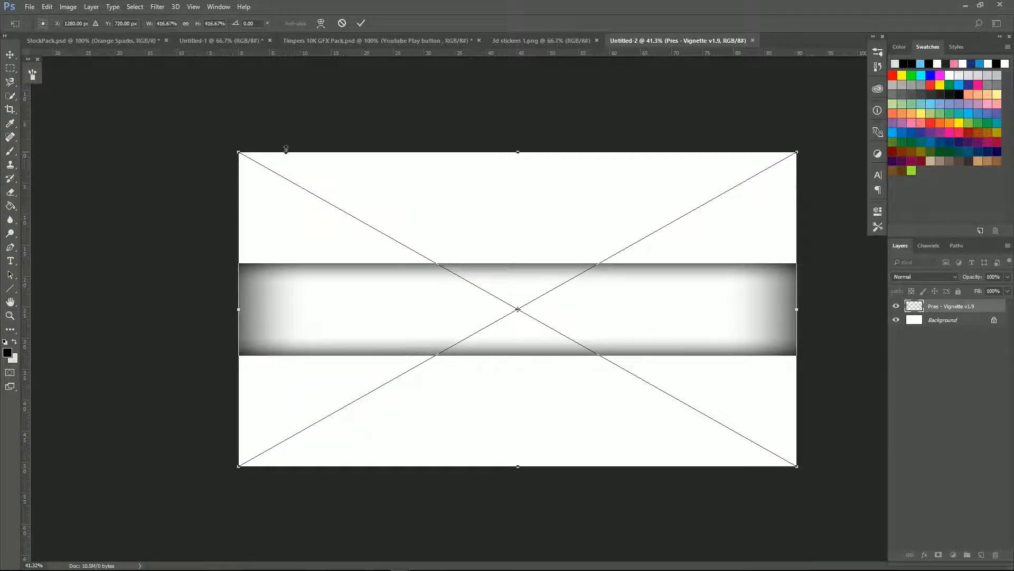
left_click(362, 23)
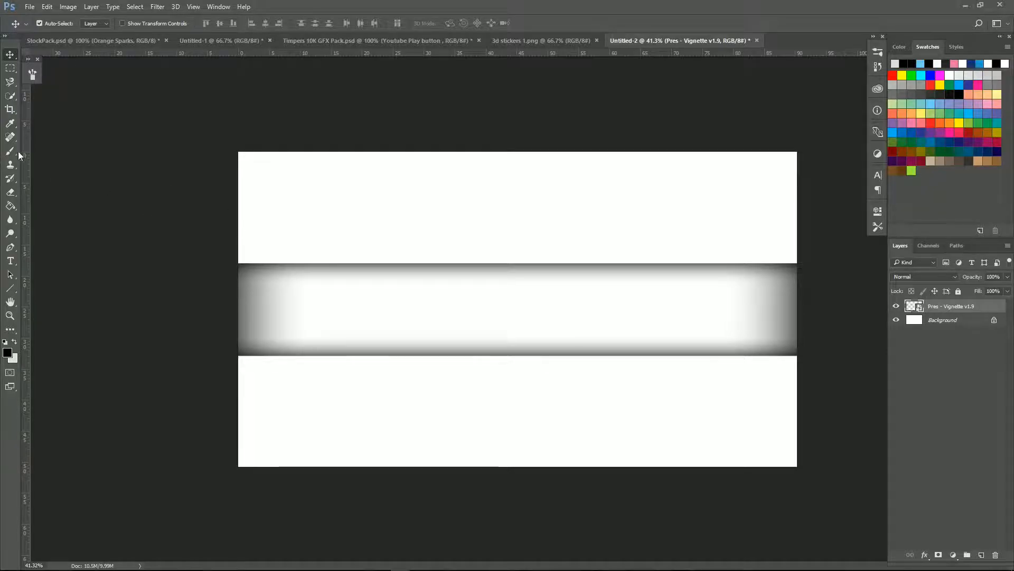
Step: Type USERNAME on the band, set its font, and move it to the band's centre
left_click(10, 262)
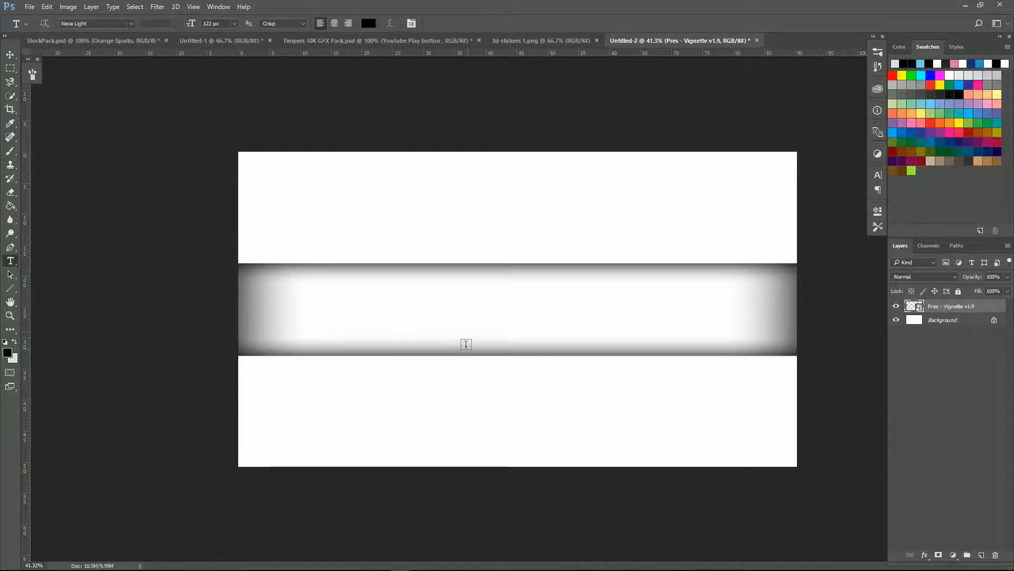
left_click(398, 304)
type("USERNAME")
key("ctrl+a")
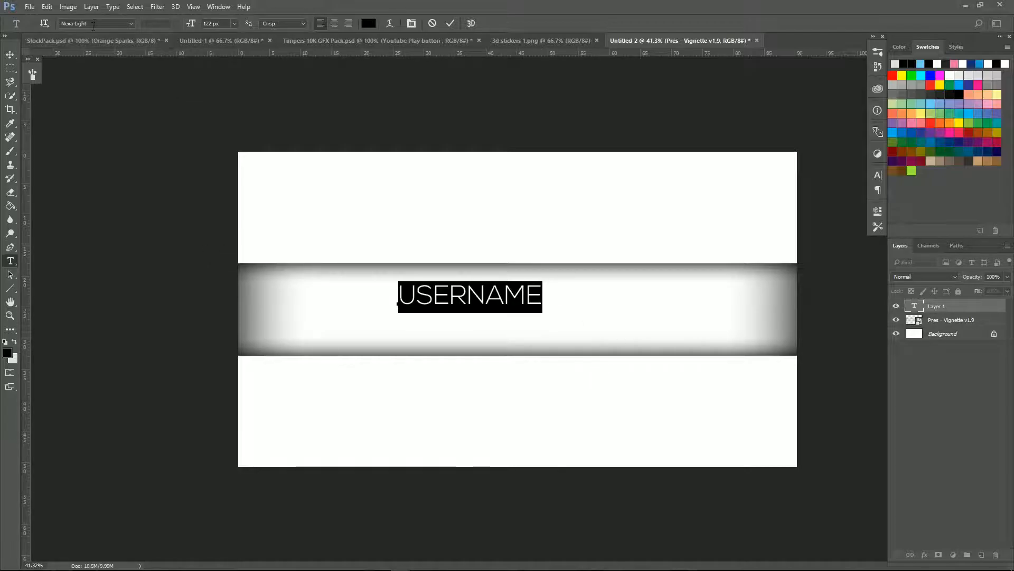
left_click(131, 24)
left_click(113, 22)
left_click(102, 21)
left_click(450, 23)
key("ctrl+t")
left_click_drag(519, 301, 573, 316)
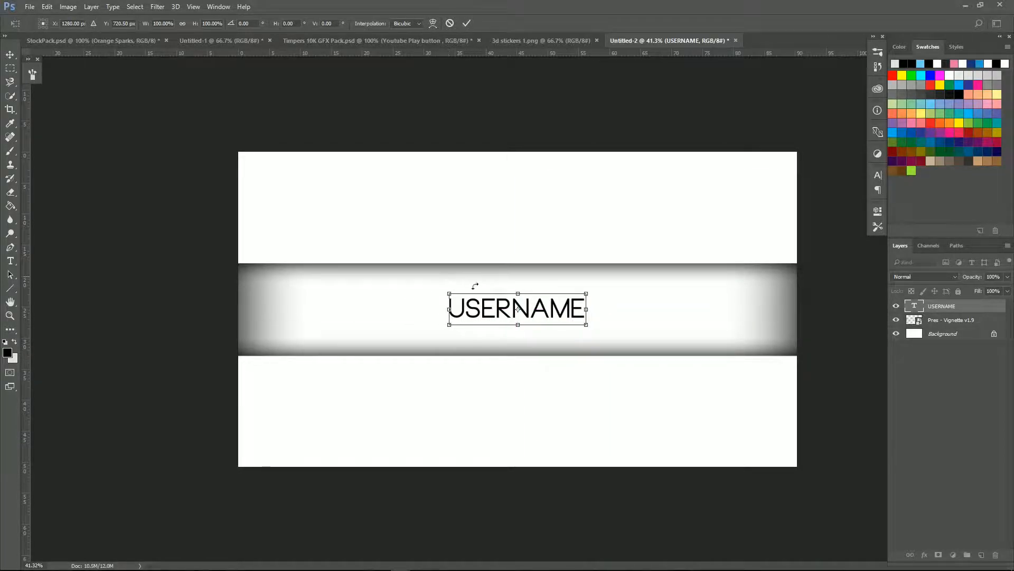
left_click(466, 24)
Step: Add a smaller 'LIKE< COMMENT AND SUBSCIBE!' line centred beneath USERNAME
scroll(499, 320, "up", 2)
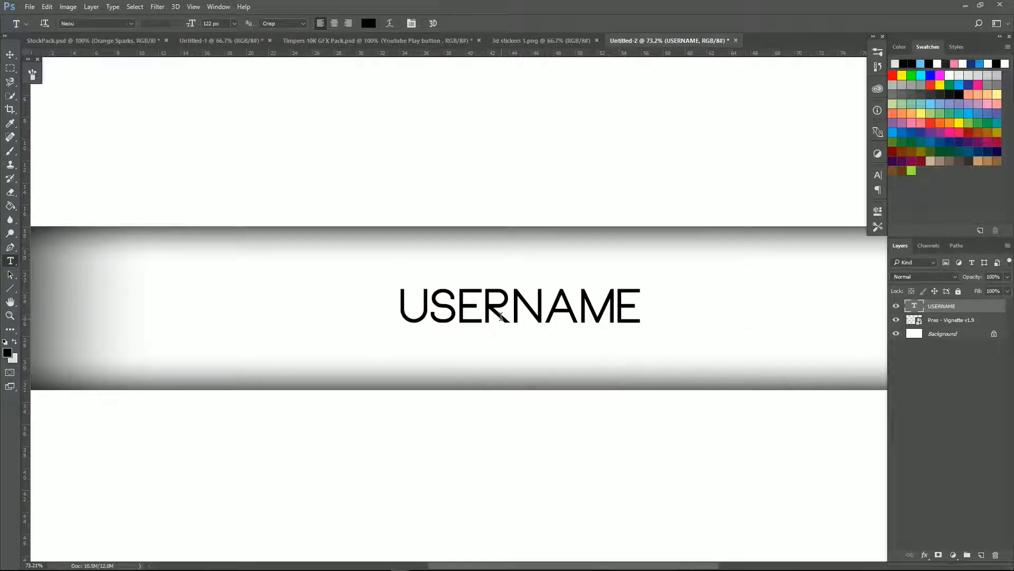
left_click(409, 346)
type("LI")
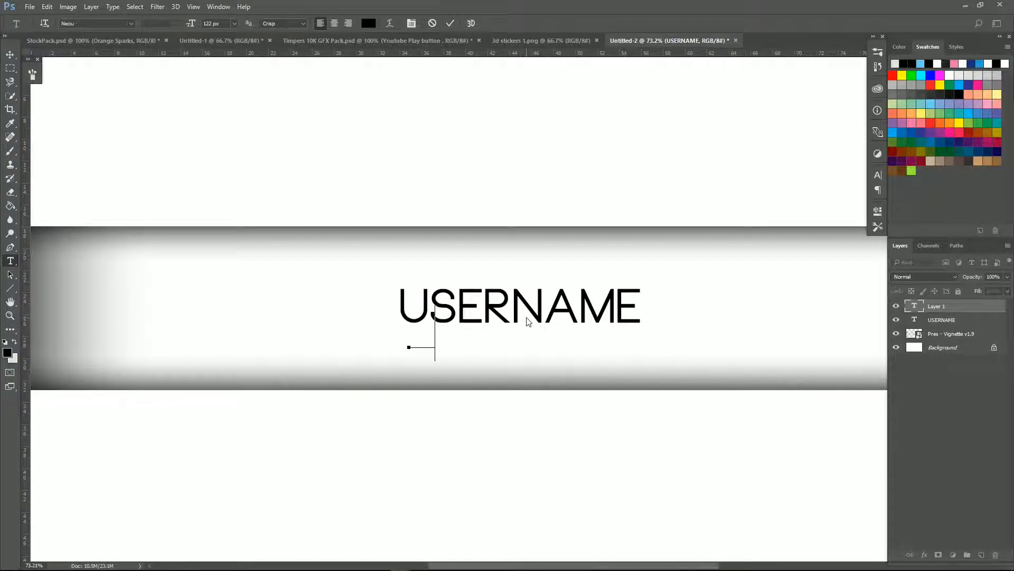
type("KE< ")
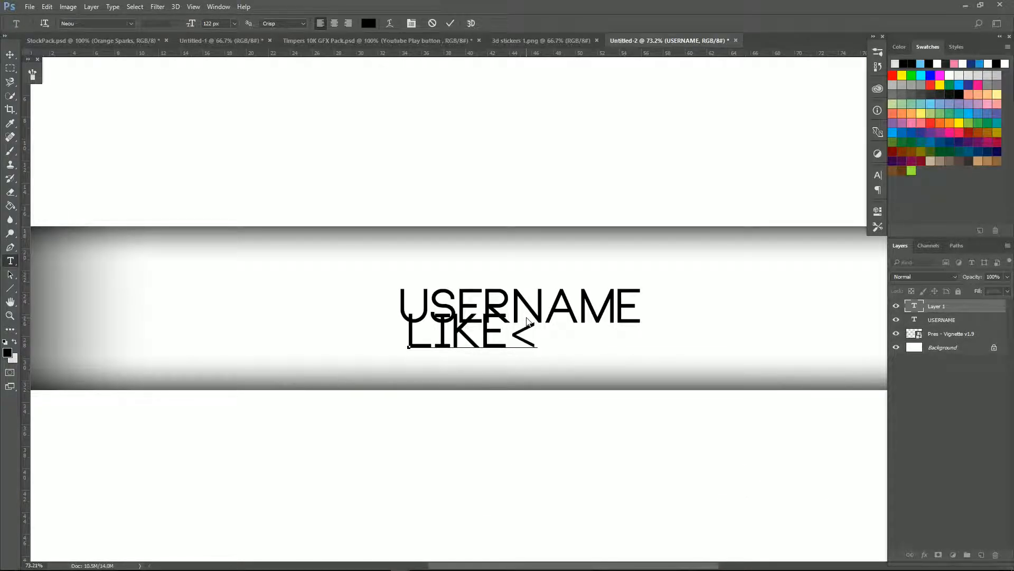
type("COMMENT AND ")
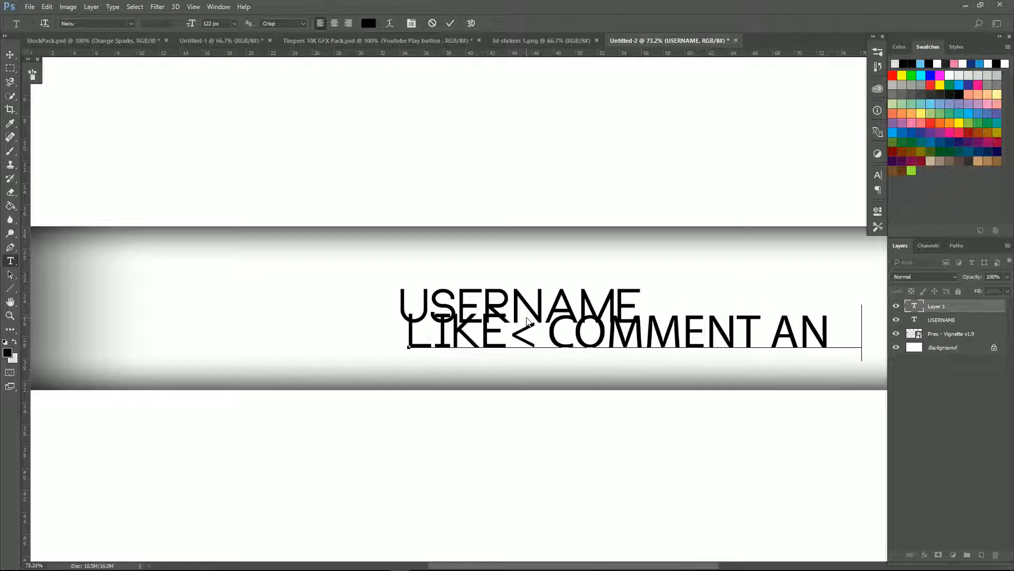
type("SUBSCIBE!")
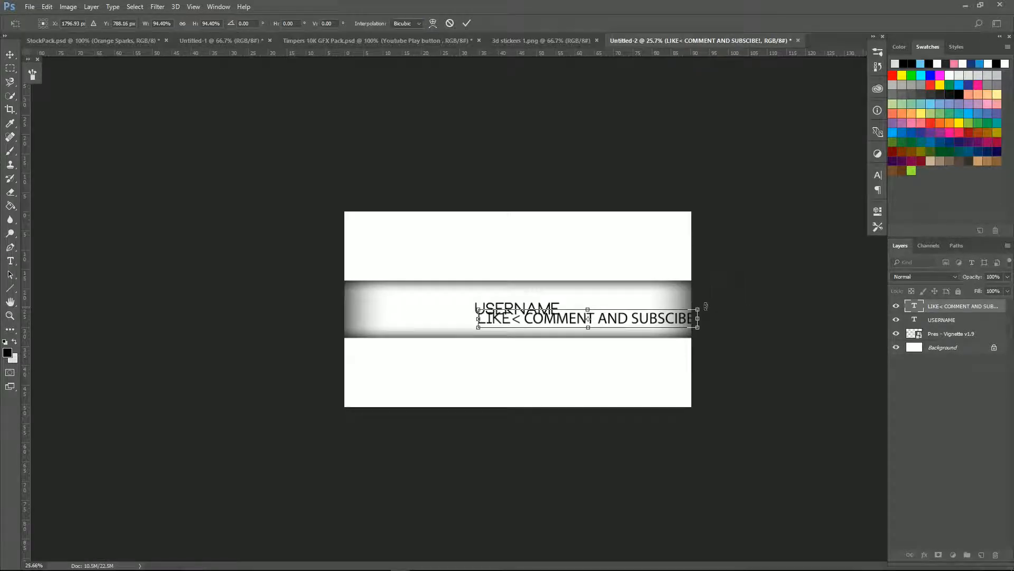
left_click_drag(696, 308, 511, 328)
scroll(505, 327, "up", 5)
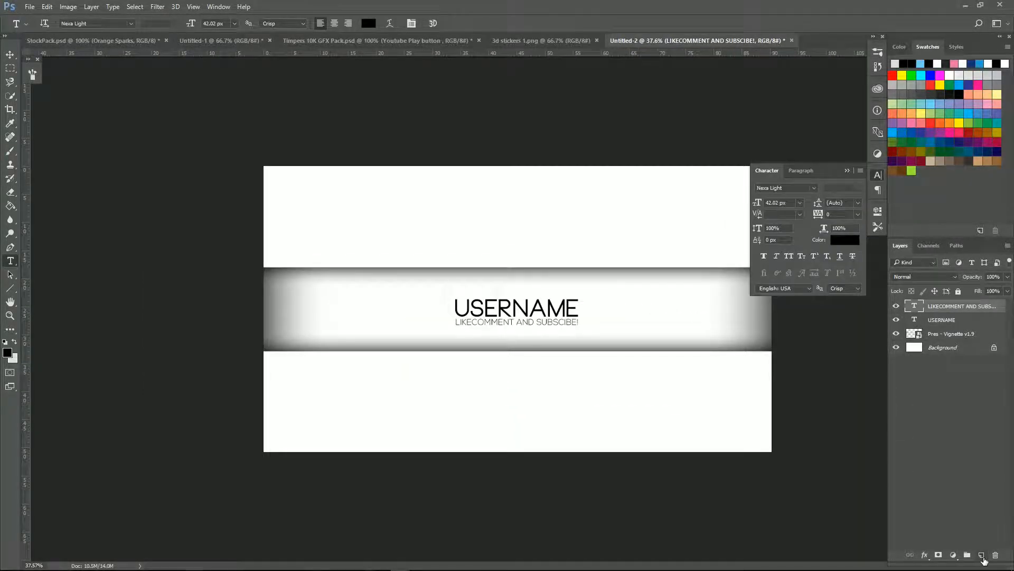
left_click(982, 555)
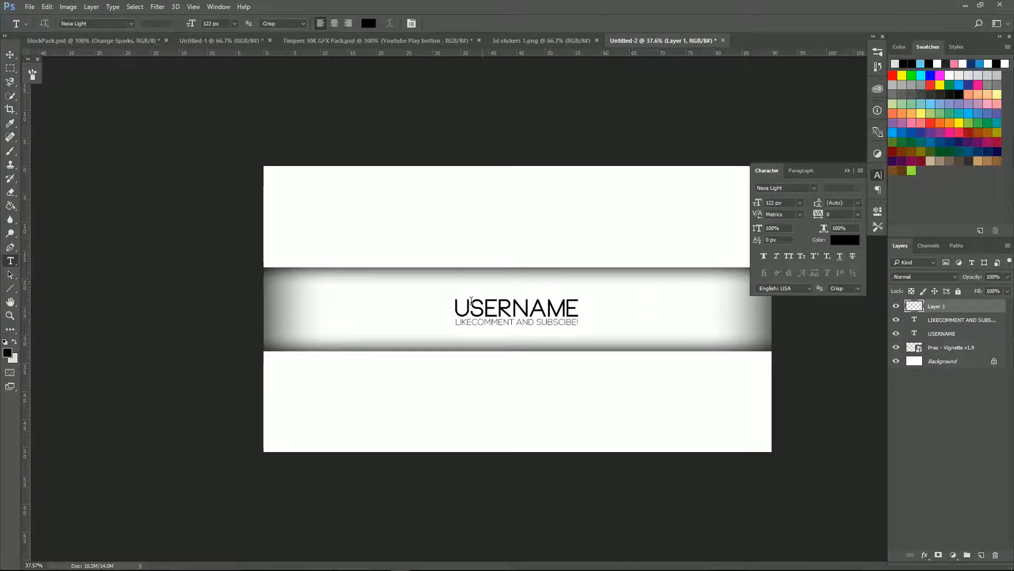
Step: Select a thin strip along the band's bottom edge and fill it light grey
key("ctrl+plus")
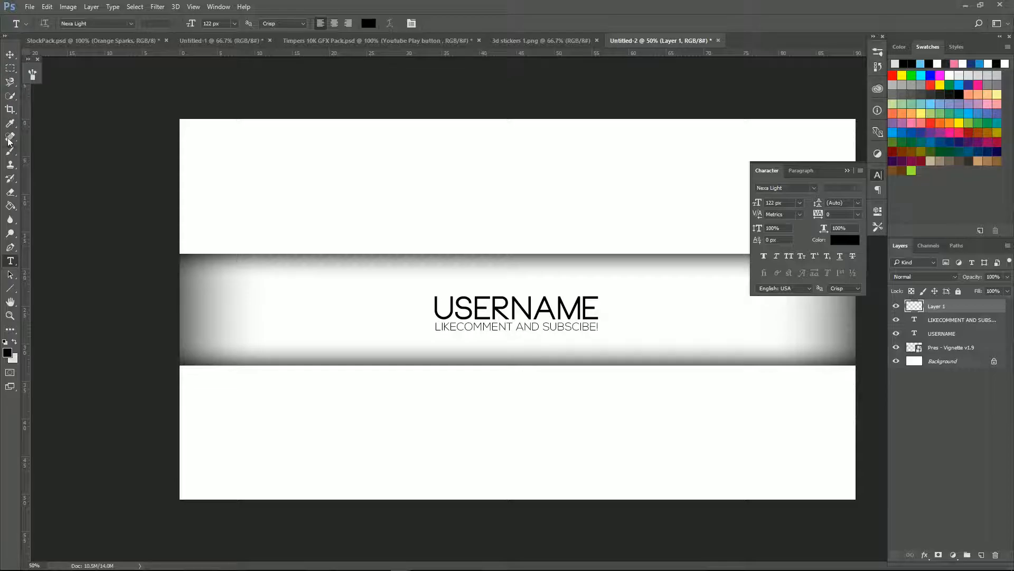
left_click(7, 71)
left_click(8, 70)
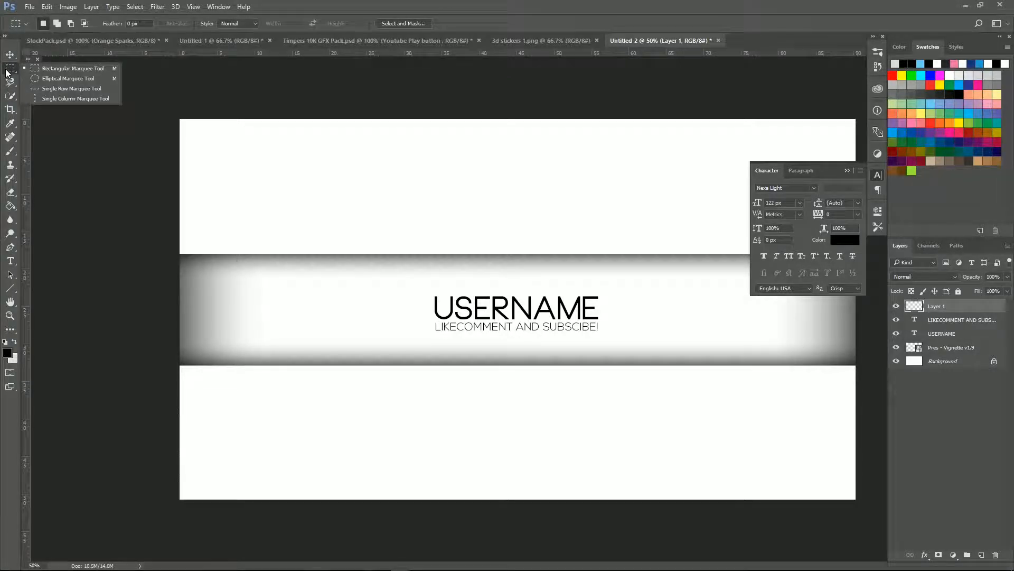
left_click(52, 130)
scroll(183, 379, "up", 8)
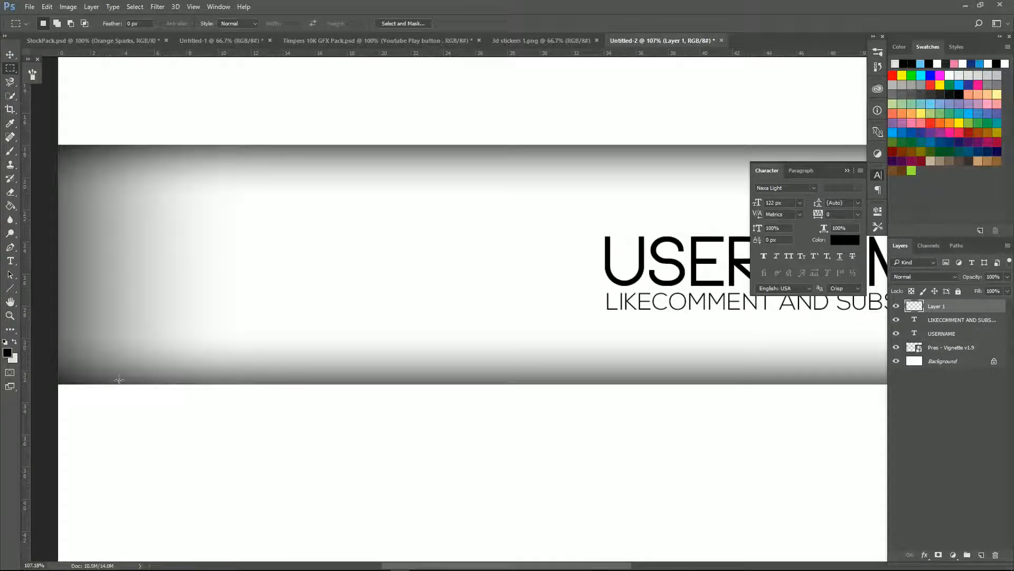
left_click_drag(58, 383, 883, 361)
scroll(552, 475, "down", 5)
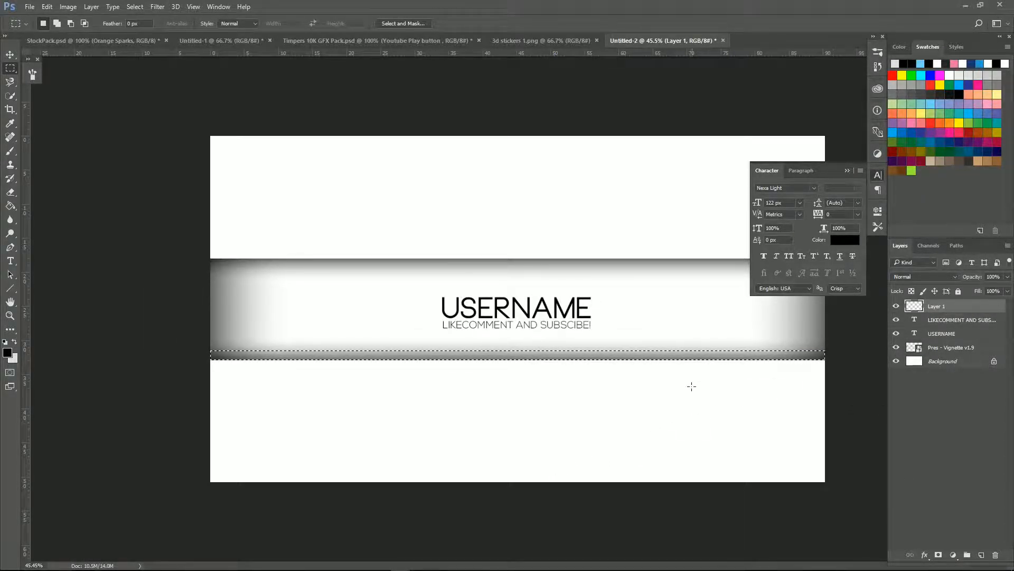
left_click(14, 341)
left_click(14, 342)
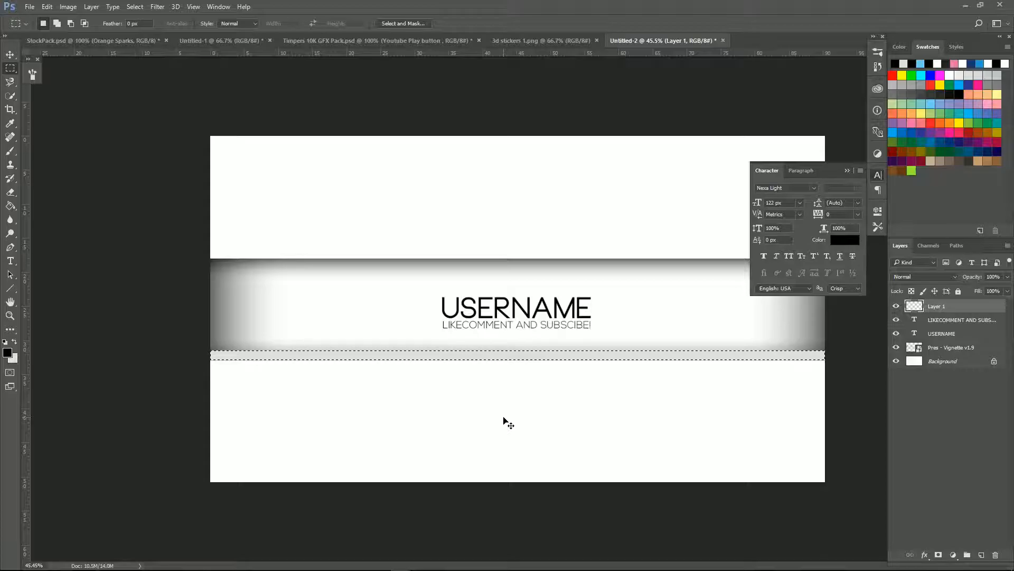
scroll(337, 333, "up", 8)
scroll(220, 369, "down", 8)
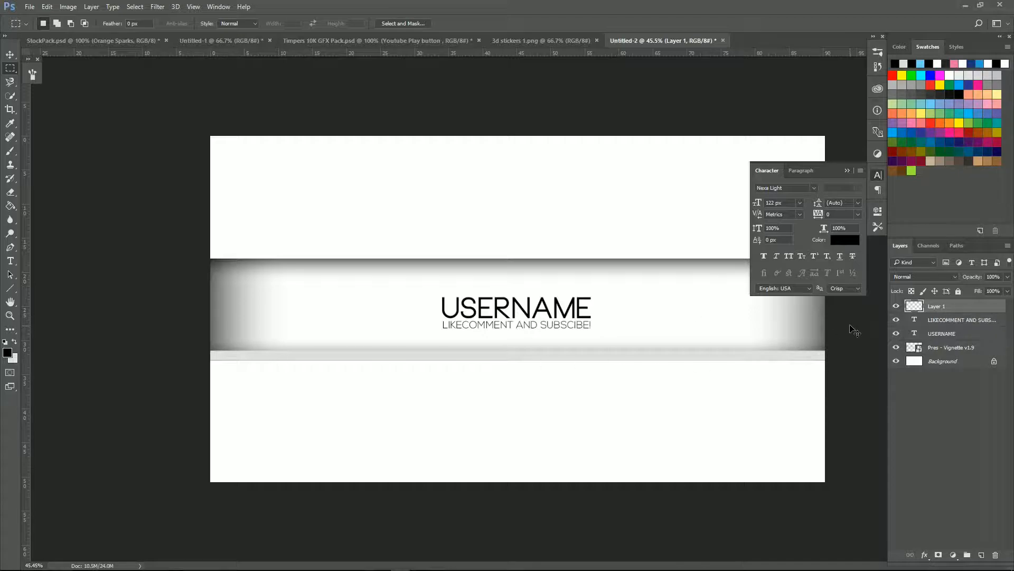
Step: Duplicate the grey strip as Layer 1 copy and move it to the band's top edge
key("ctrl+j")
key("ctrl+t")
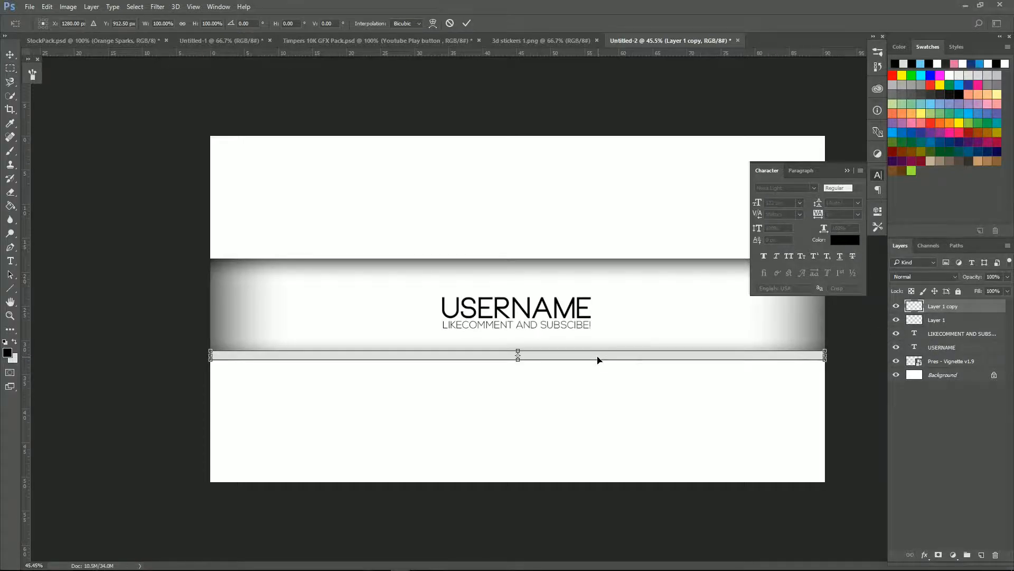
left_click_drag(633, 362, 625, 270)
key("Return")
scroll(260, 400, "up", 9)
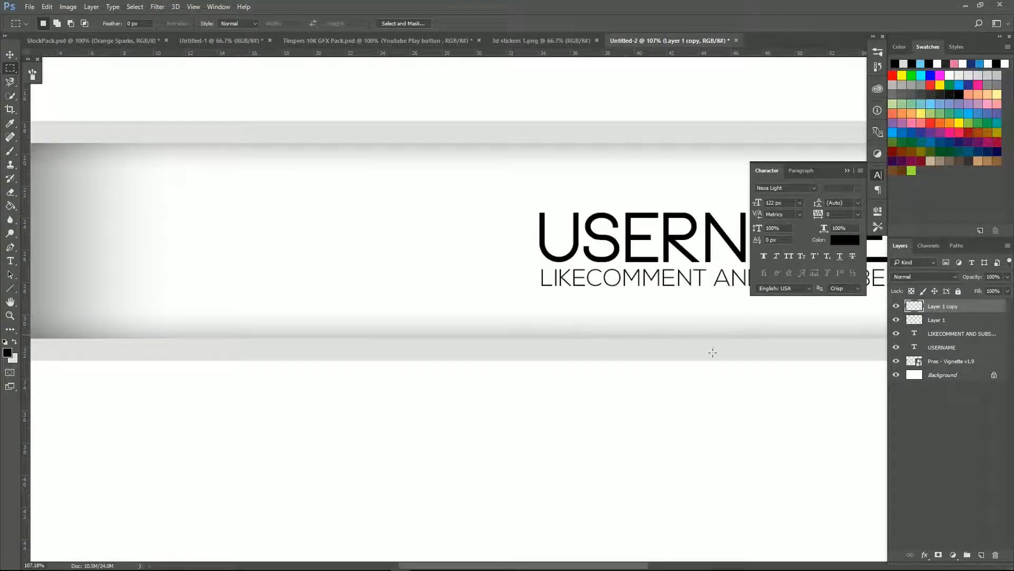
scroll(697, 359, "down", 5)
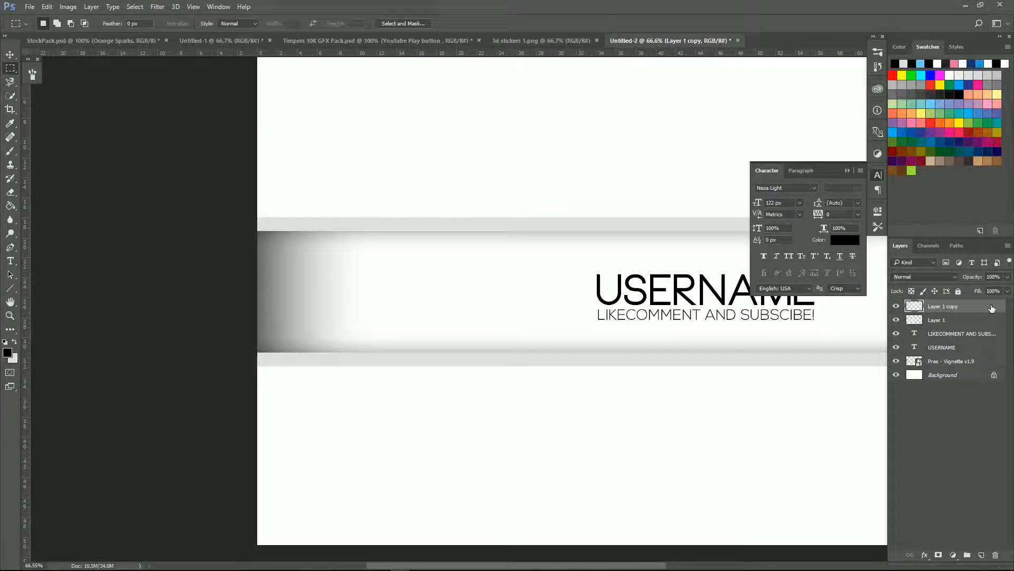
left_click(985, 320)
key("ctrl+t")
scroll(320, 178, "down", 5)
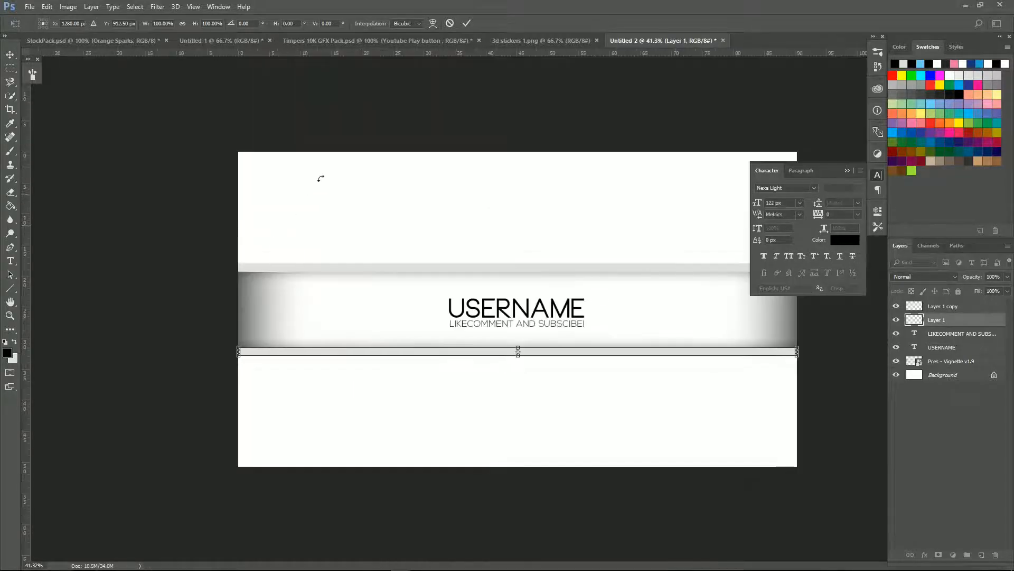
left_click(467, 23)
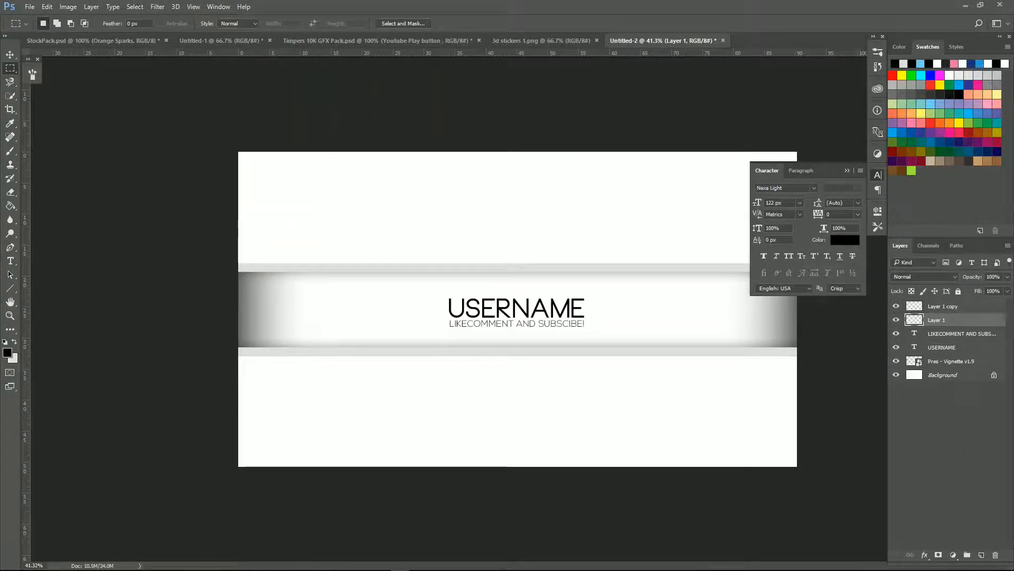
left_click_drag(0, 211, 461, 288)
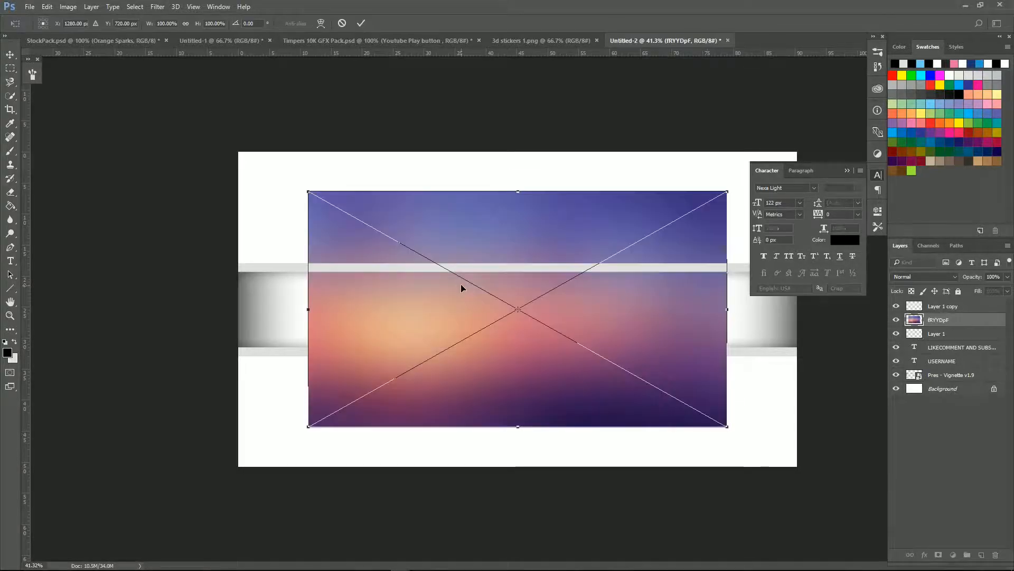
left_click_drag(666, 379, 741, 419)
left_click_drag(379, 231, 243, 142)
left_click(361, 23)
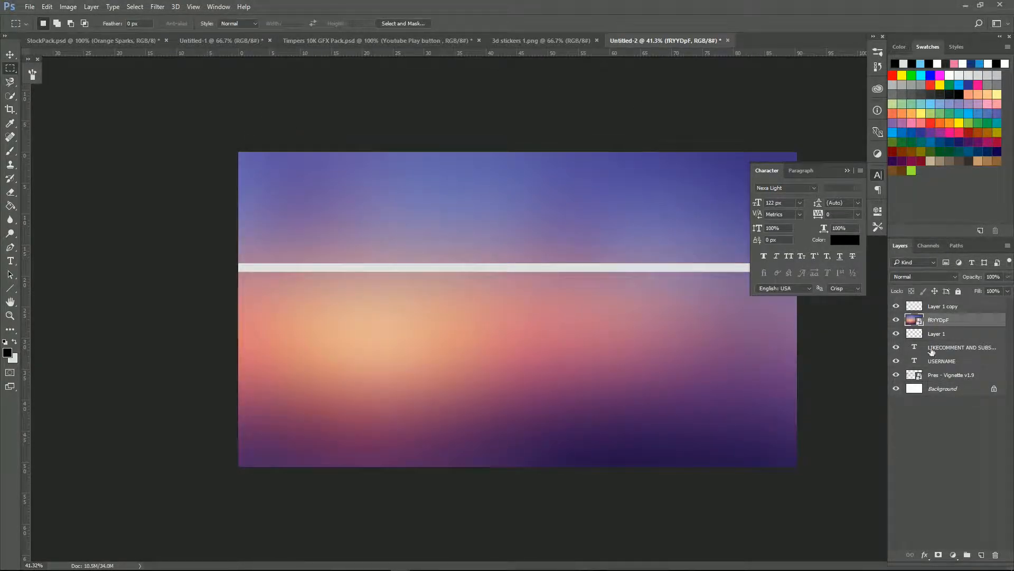
left_click_drag(947, 323, 965, 387)
scroll(459, 295, "down", 1)
scroll(461, 294, "up", 5)
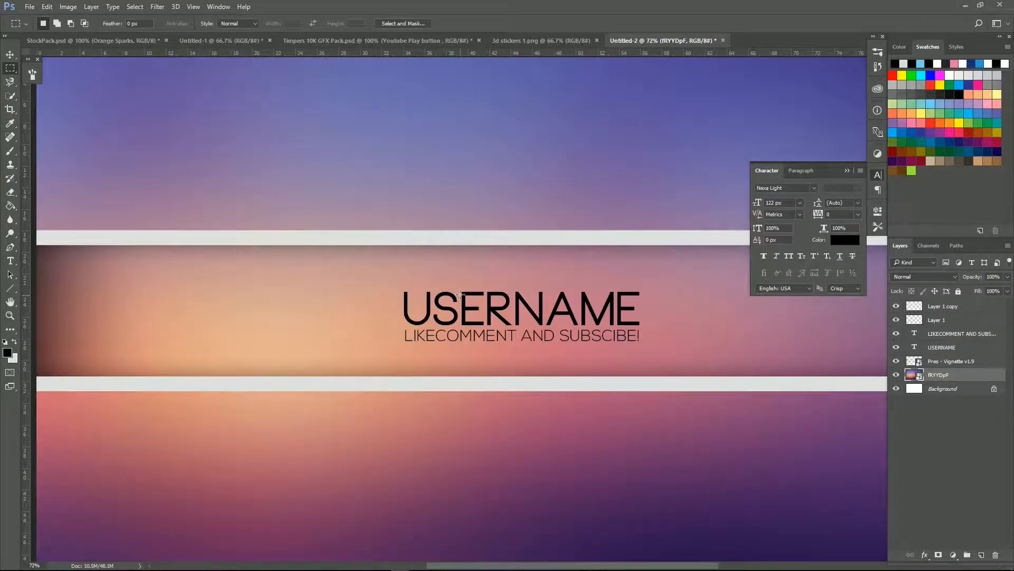
scroll(460, 295, "down", 3)
left_click(950, 362)
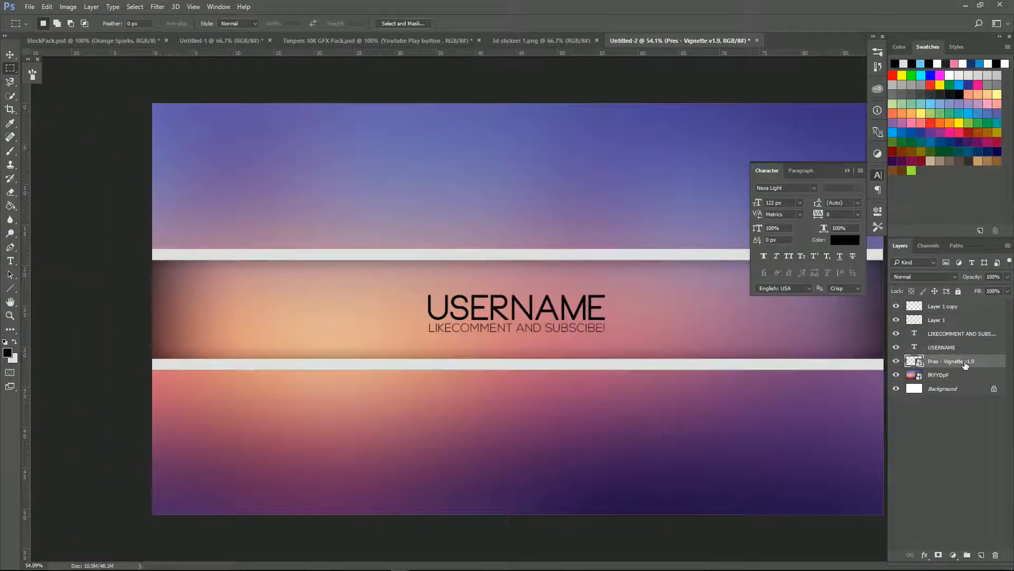
left_click_drag(968, 364, 914, 305)
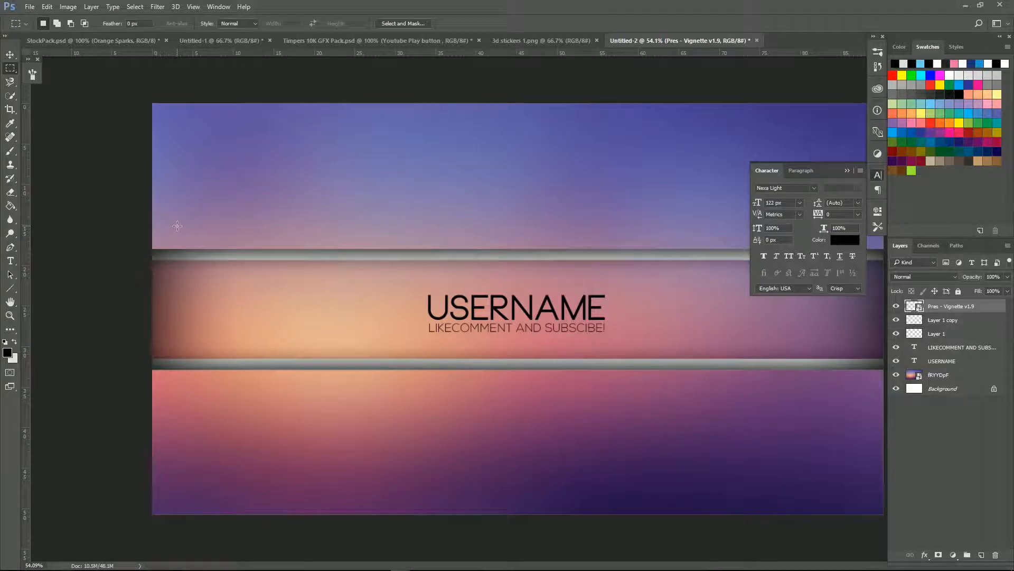
scroll(573, 69, "down", 2)
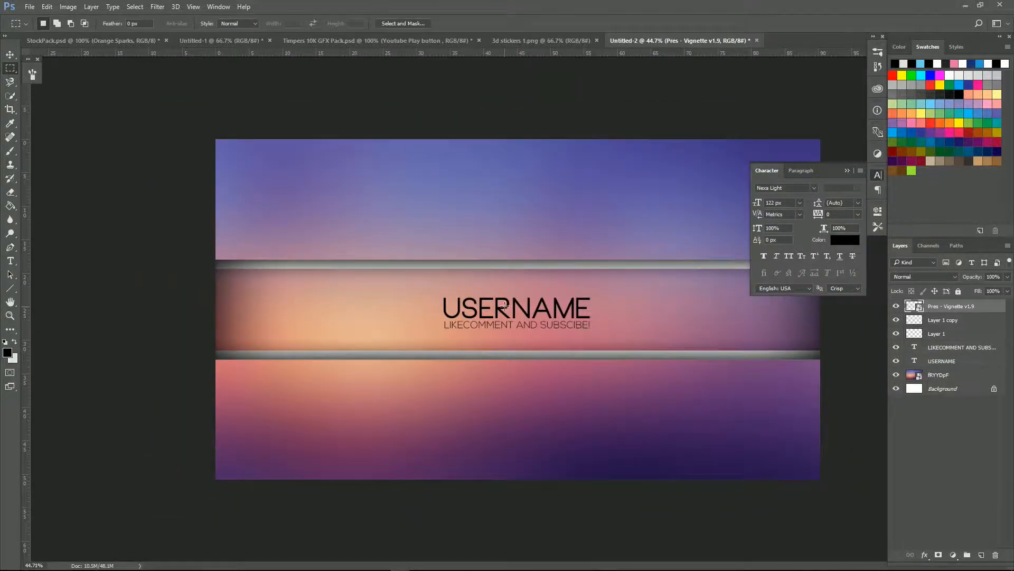
scroll(505, 305, "down", 1)
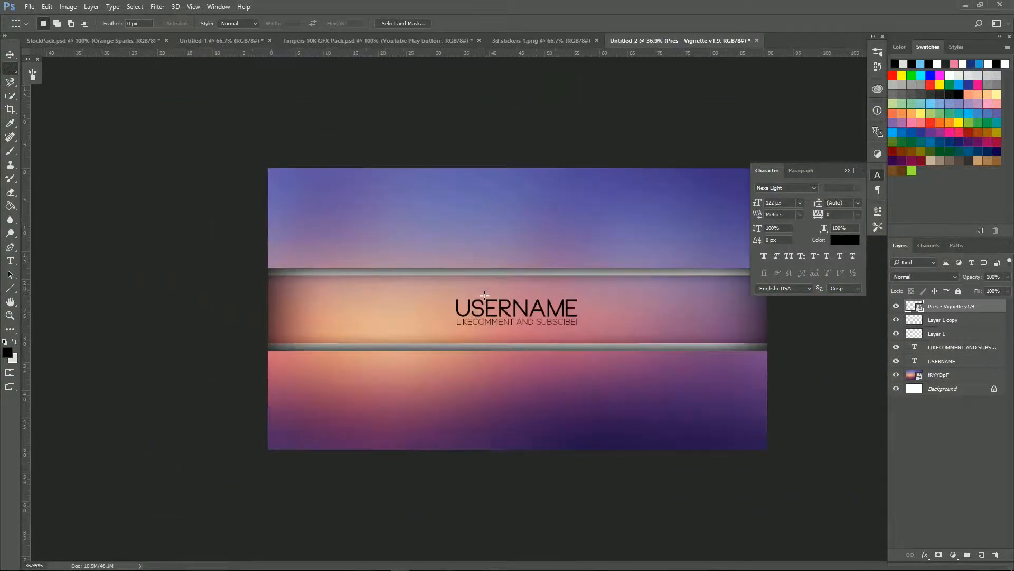
scroll(484, 295, "up", 1)
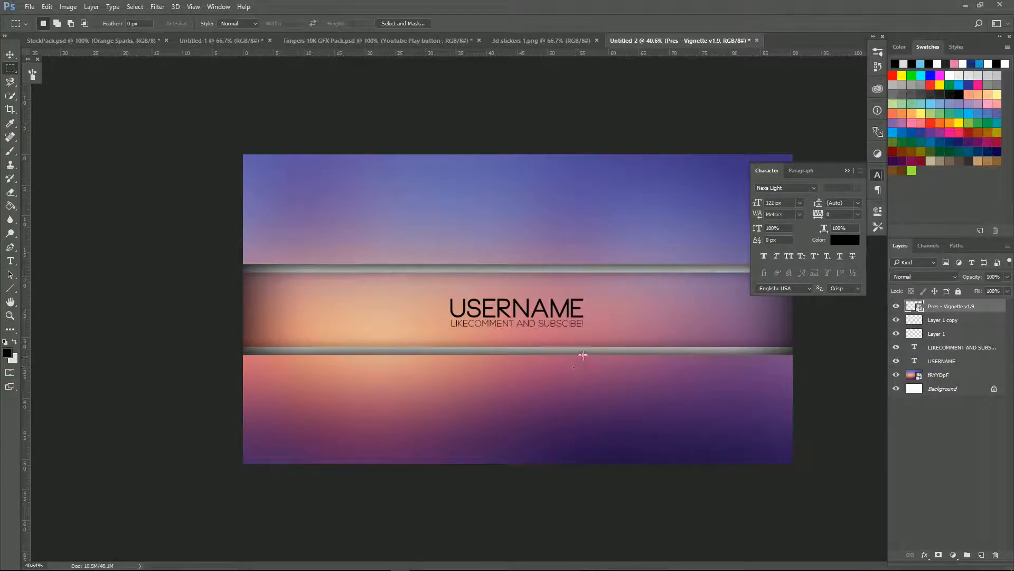
Step: Bring the Halftone layer from Untitled-1 into the banner and scale it over the left side
left_click(239, 41)
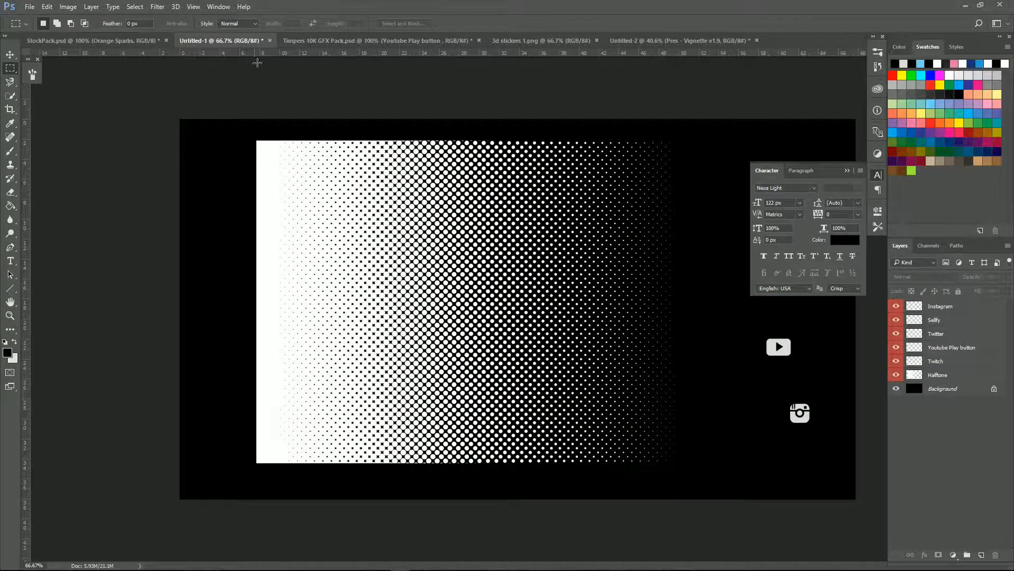
left_click_drag(946, 375, 674, 435)
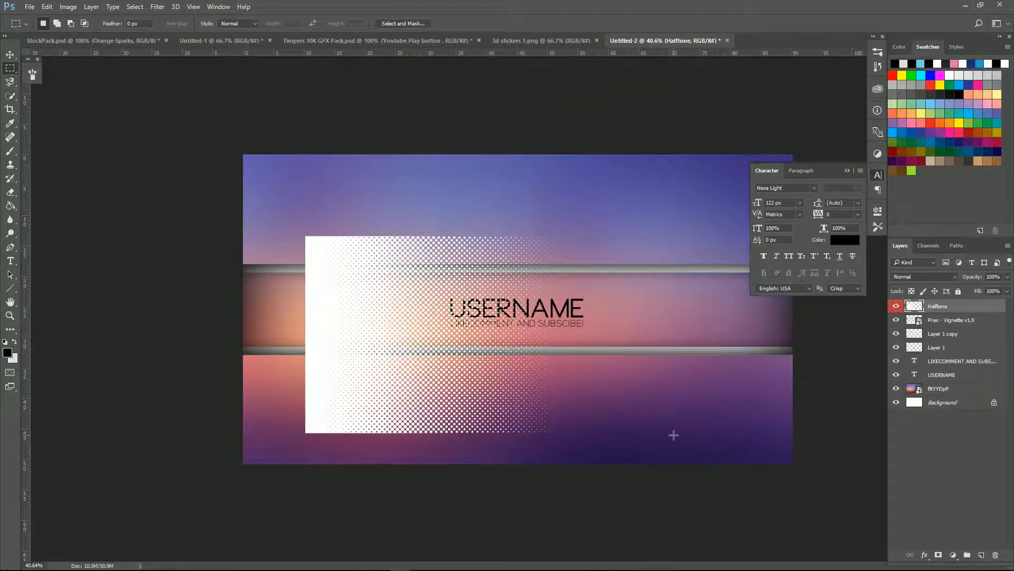
key("ctrl+t")
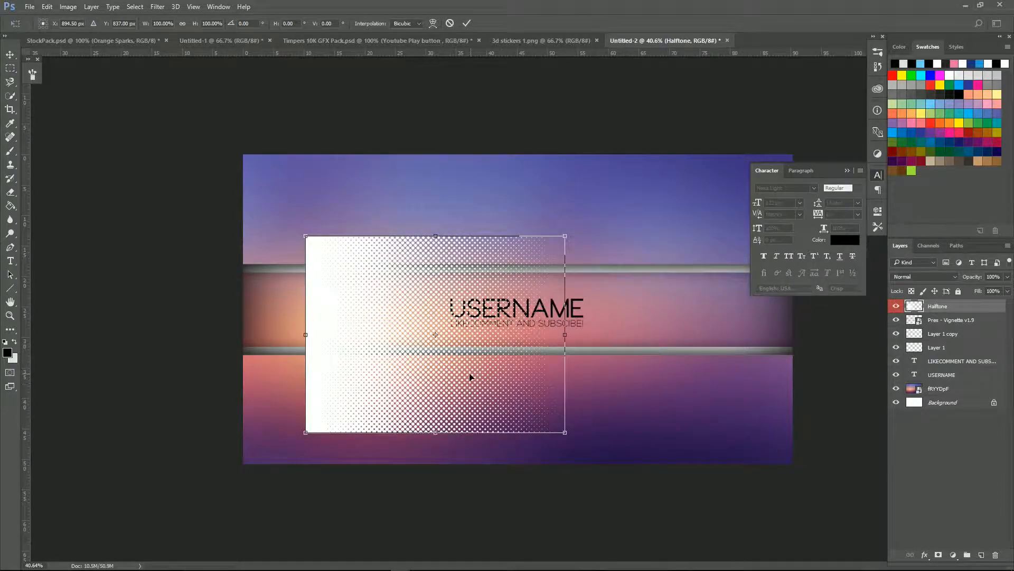
left_click_drag(496, 389, 434, 308)
mouse_move(508, 365)
left_mouse_down()
mouse_move(537, 370)
mouse_move(633, 467)
mouse_move(513, 369)
left_mouse_up()
left_click_drag(424, 280, 432, 323)
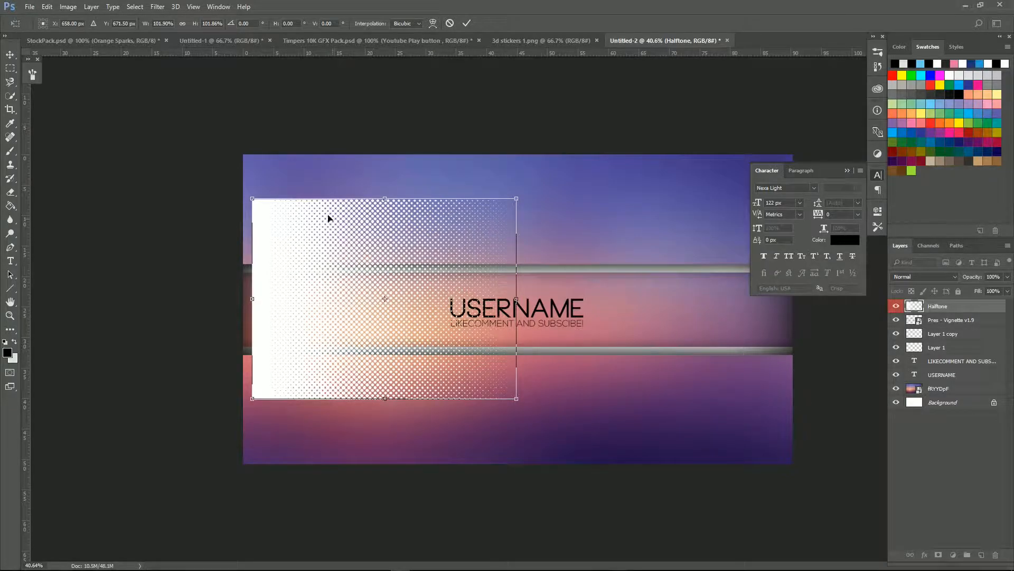
left_click_drag(253, 196, 244, 189)
key("Return")
scroll(633, 257, "down", 1)
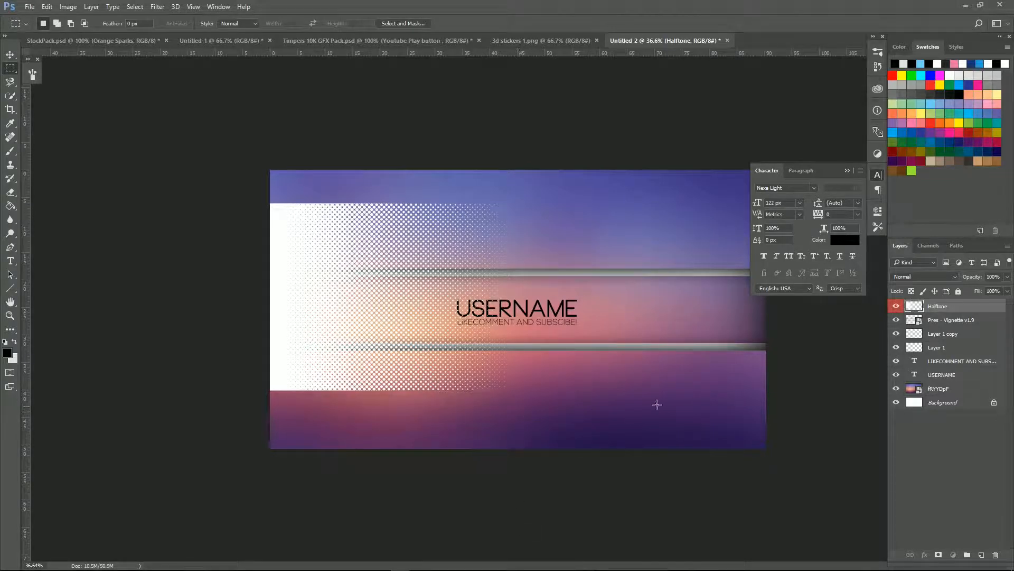
Step: Group Layer 1 and Layer 1 copy into Group 1 and clip the Halftone layer to it
left_click(962, 425)
left_click(946, 322)
left_click(951, 349)
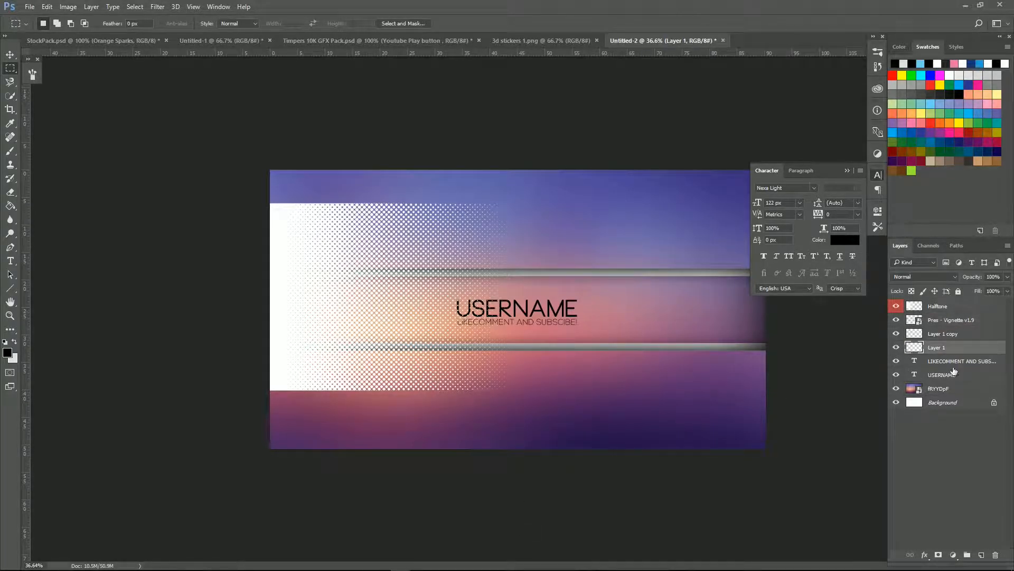
left_click(952, 336)
left_click(954, 348, "ctrl")
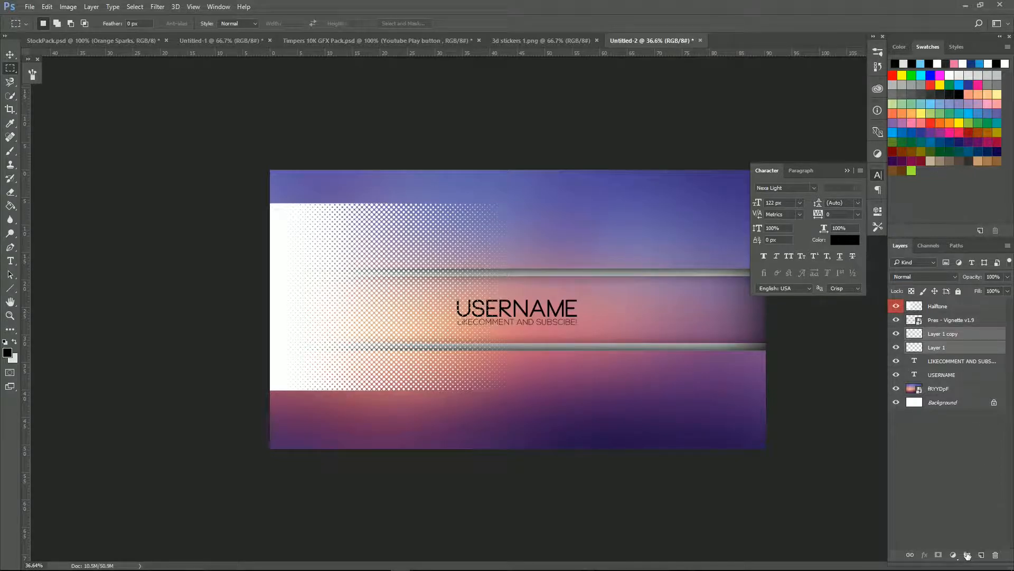
left_click(968, 555)
left_click_drag(946, 319, 946, 329)
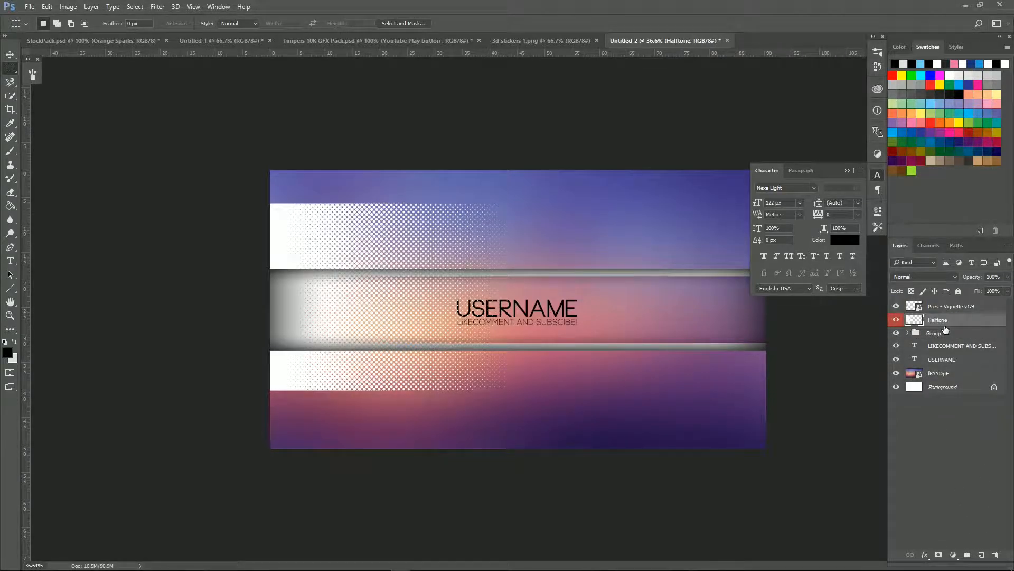
right_click(952, 323)
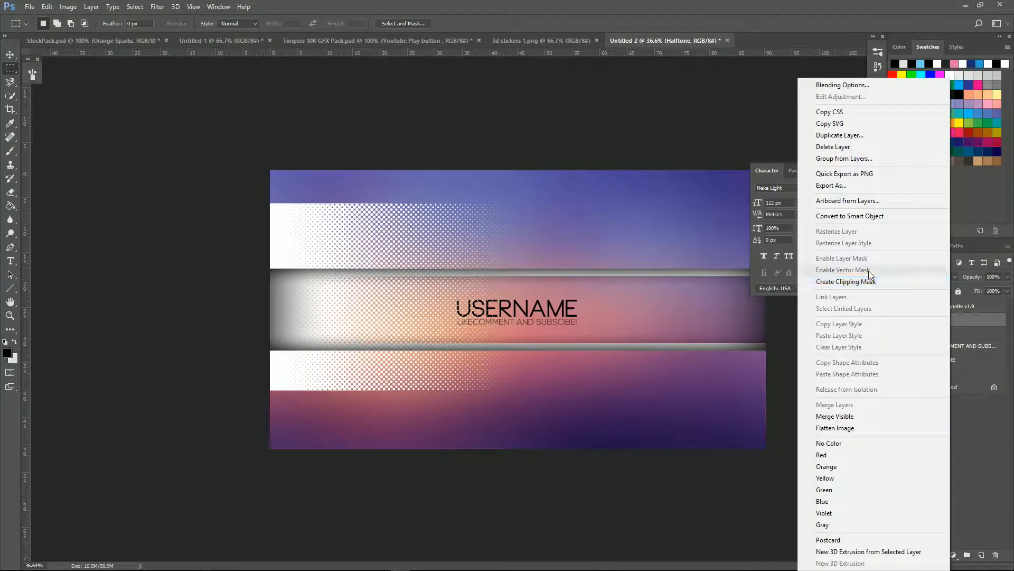
left_click(875, 281)
Step: Duplicate the Halftone, flip it horizontally, move it to the right side, and clip it too
key("ctrl+0")
key("q")
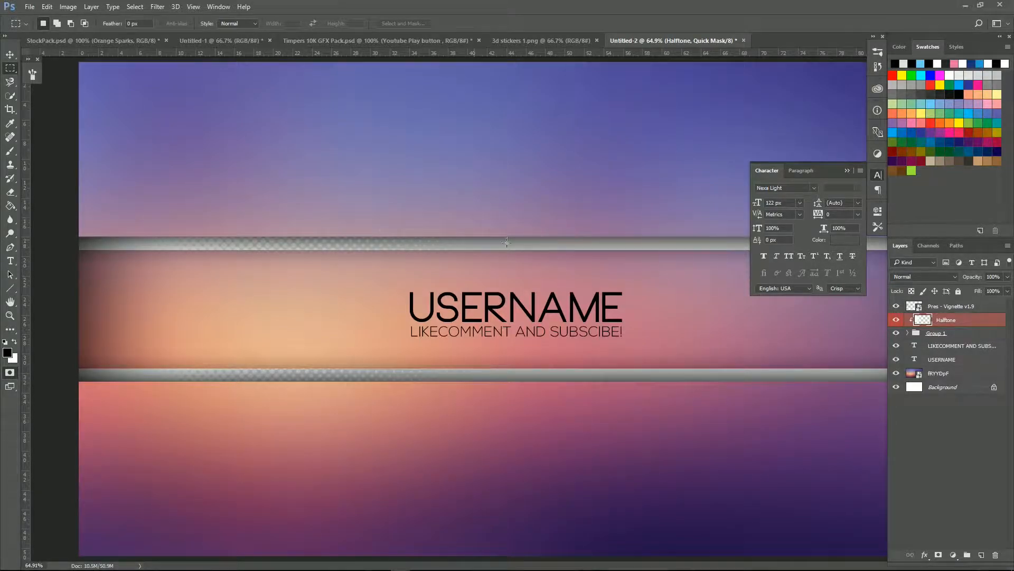
key("ctrl+j")
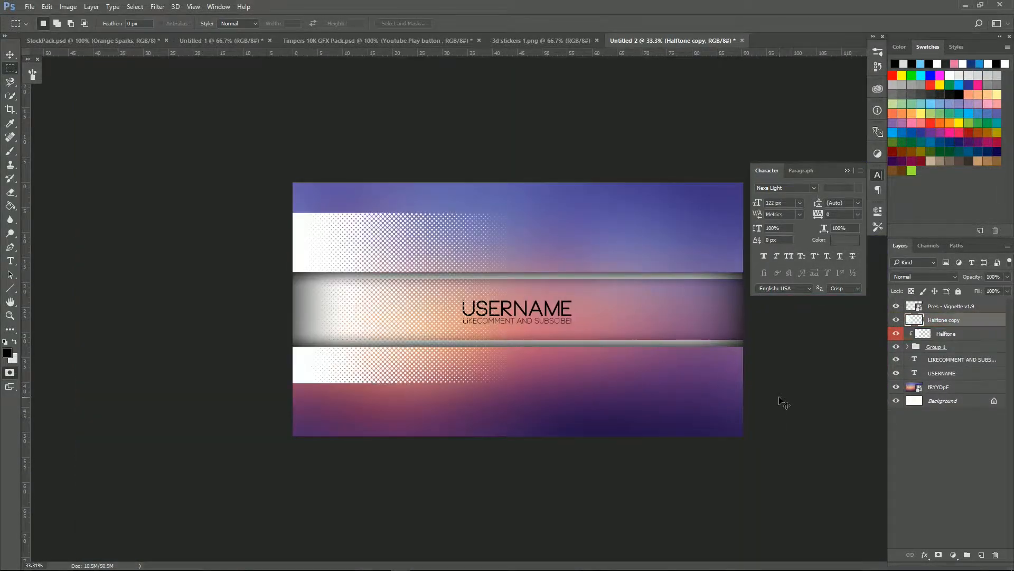
key("ctrl+t")
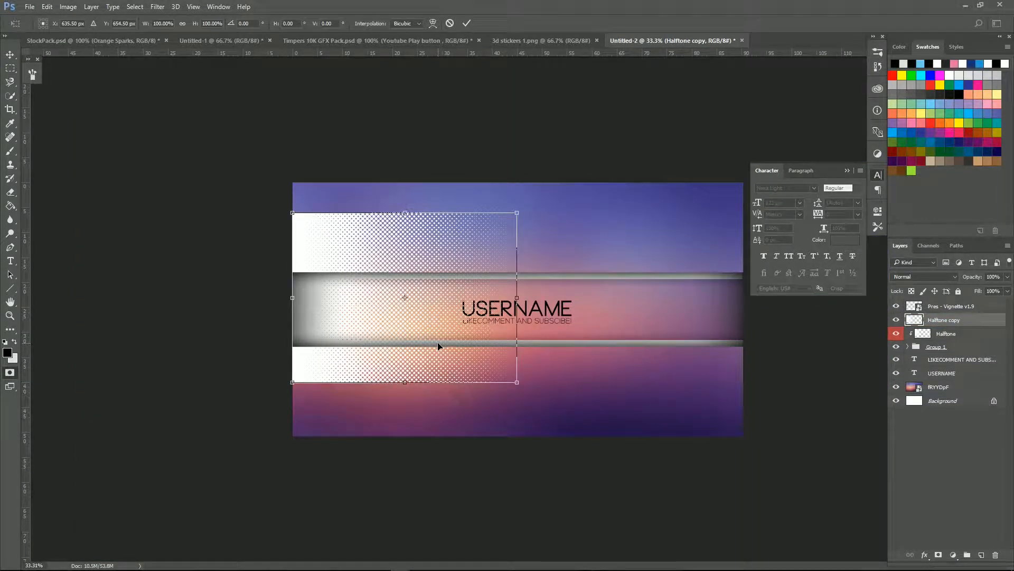
right_click(437, 330)
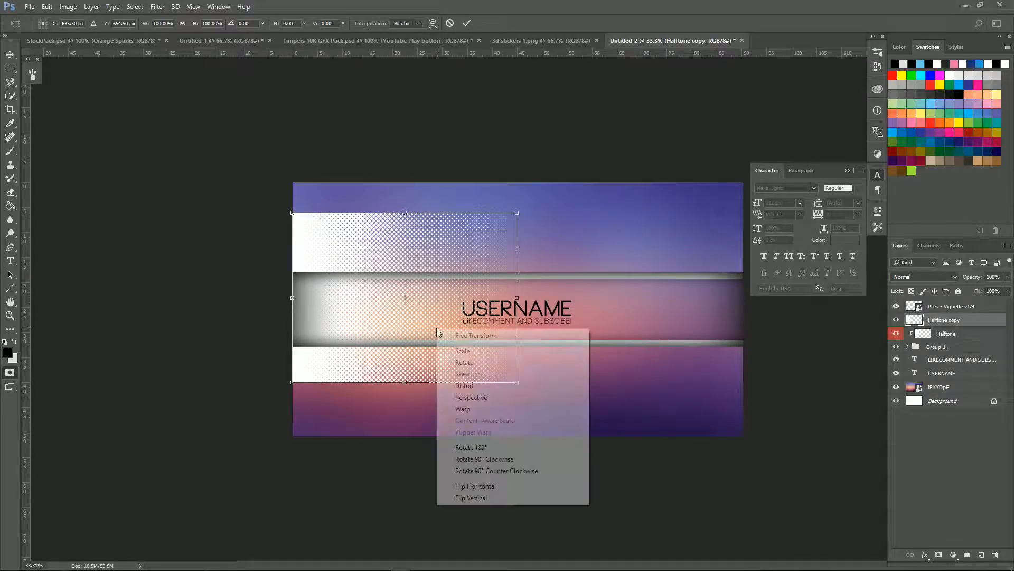
left_click(521, 485)
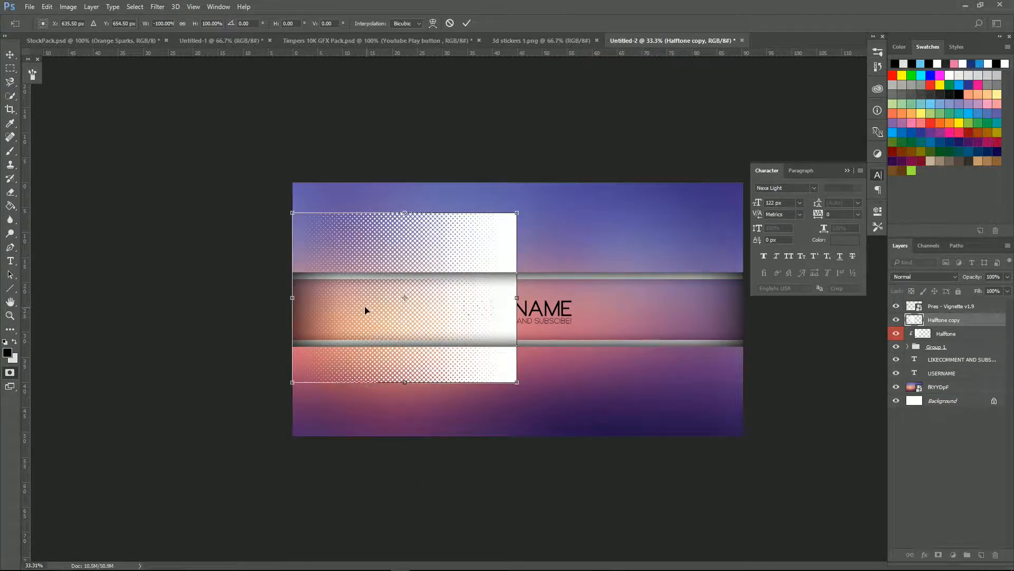
left_click_drag(376, 334, 602, 335)
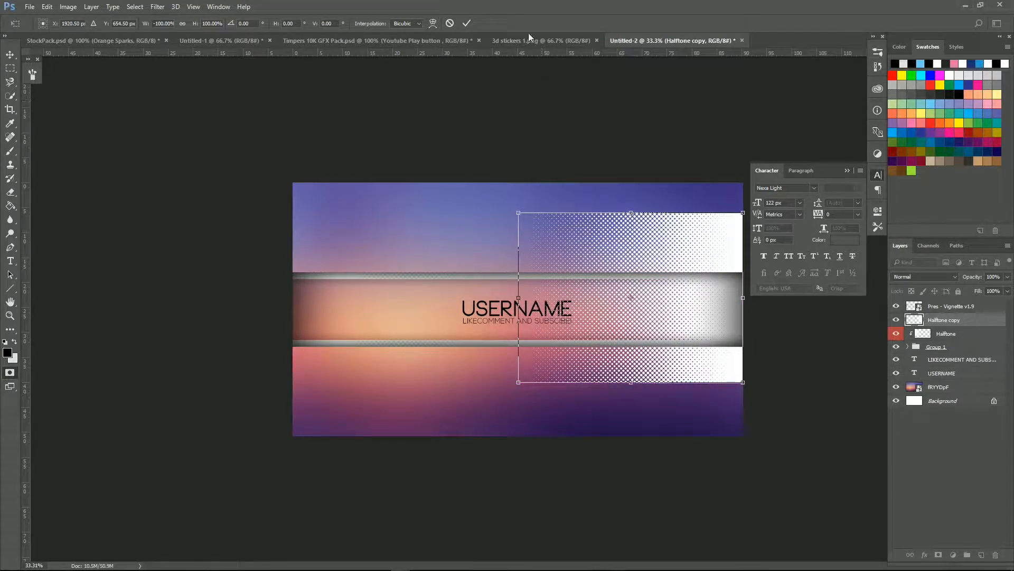
left_click(467, 23)
right_click(951, 320)
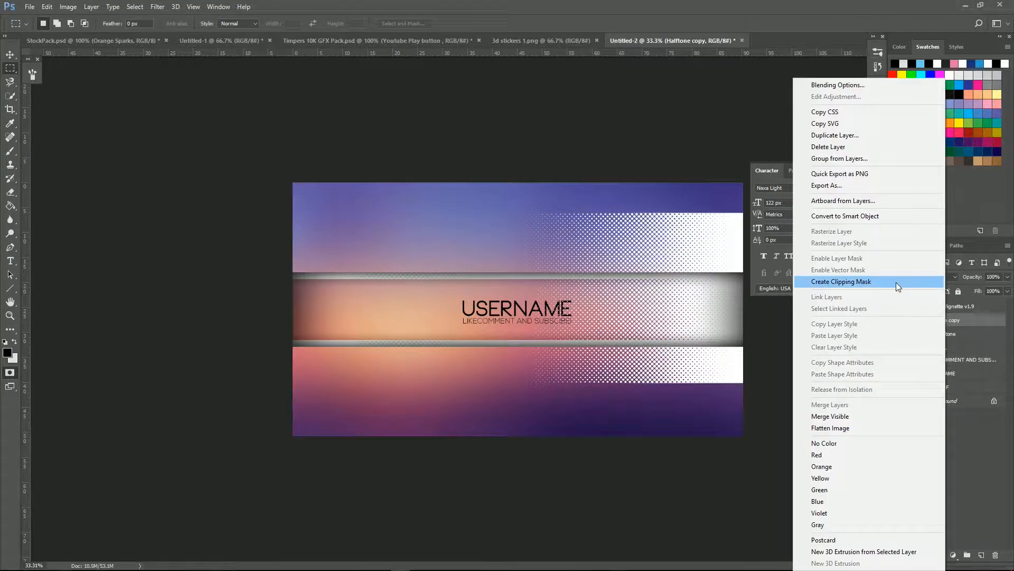
left_click(896, 282)
scroll(530, 365, "up", 8)
scroll(525, 363, "down", 5)
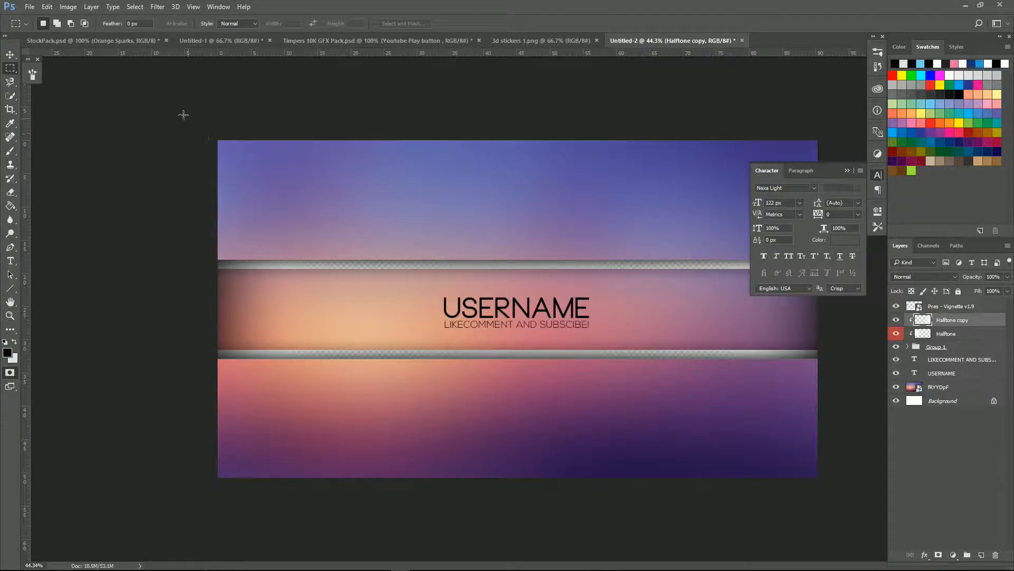
Step: Bring the Orange Sparks layer from StockPack into the banner, enlarged to about 155% to cover it
left_click(125, 40)
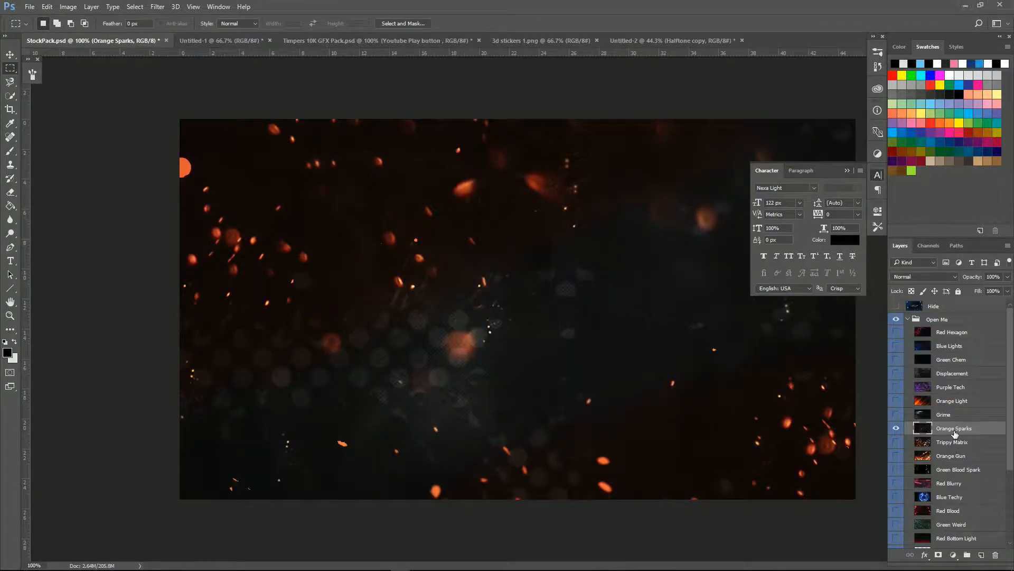
left_click(896, 306)
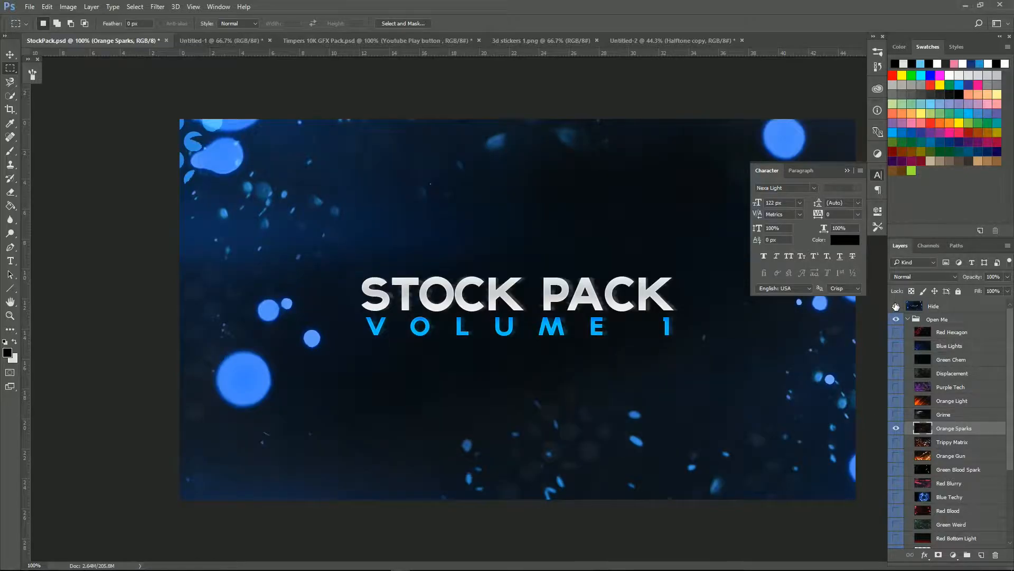
left_click(896, 306)
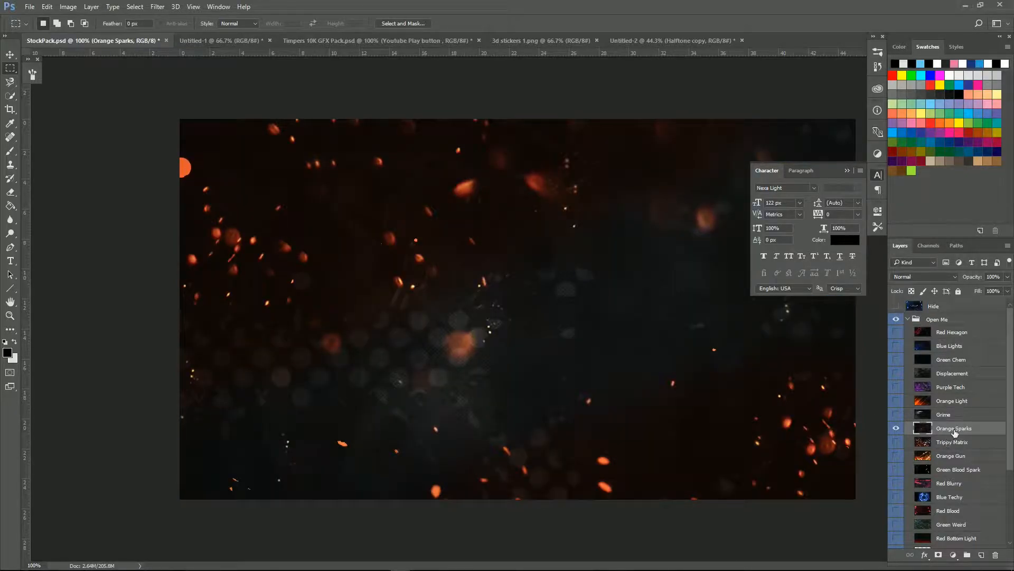
left_click_drag(954, 431, 506, 334)
scroll(506, 334, "down", 3)
key("ctrl+t")
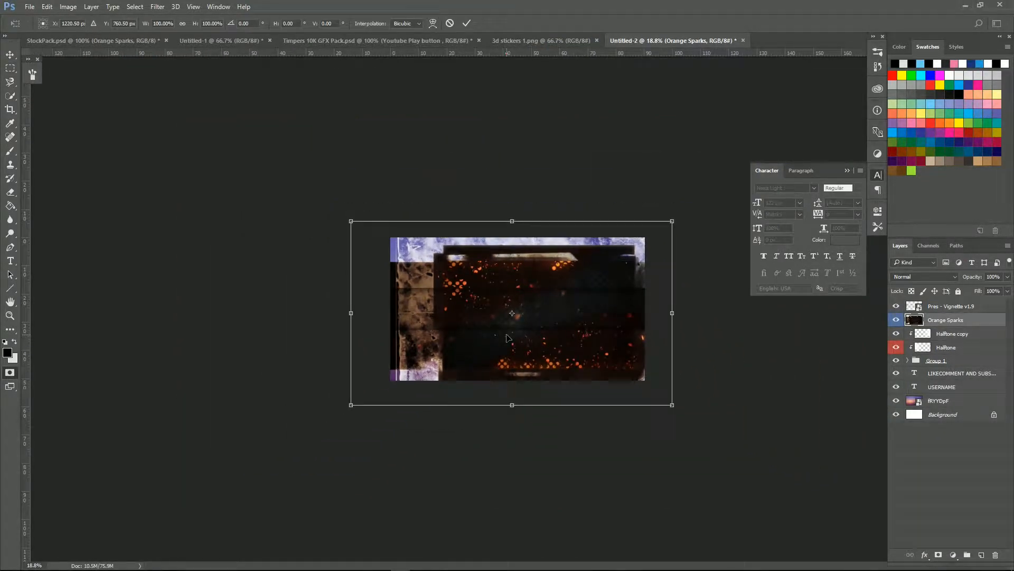
left_click_drag(671, 405, 849, 496)
left_click_drag(742, 467, 620, 408)
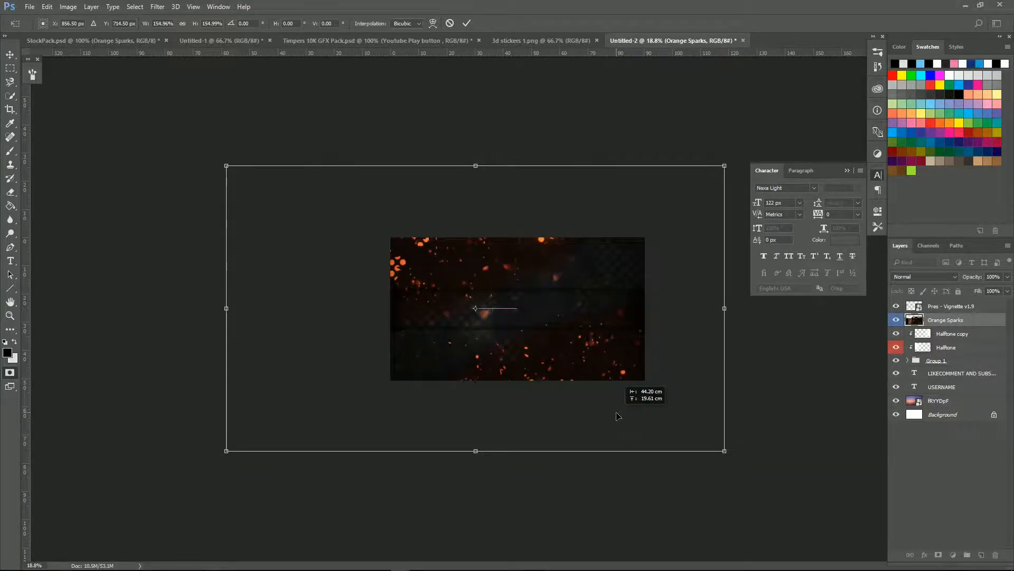
key("Return")
Step: Place Orange Sparks just above the blurred background and lower its opacity so the sparks look faint
left_click_drag(969, 321, 967, 395)
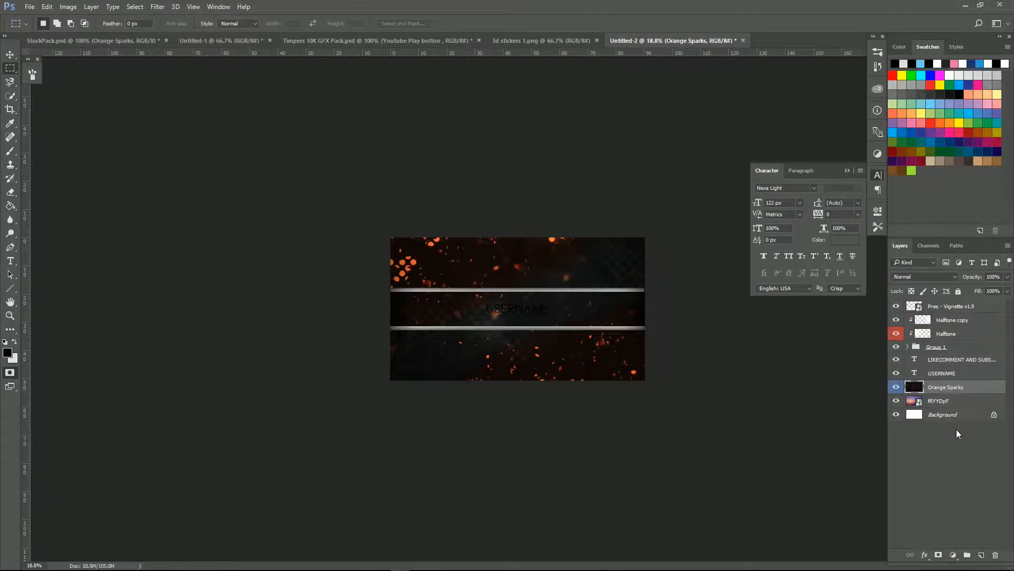
scroll(718, 370, "up", 5)
key("q")
left_click_drag(1007, 277, 973, 289)
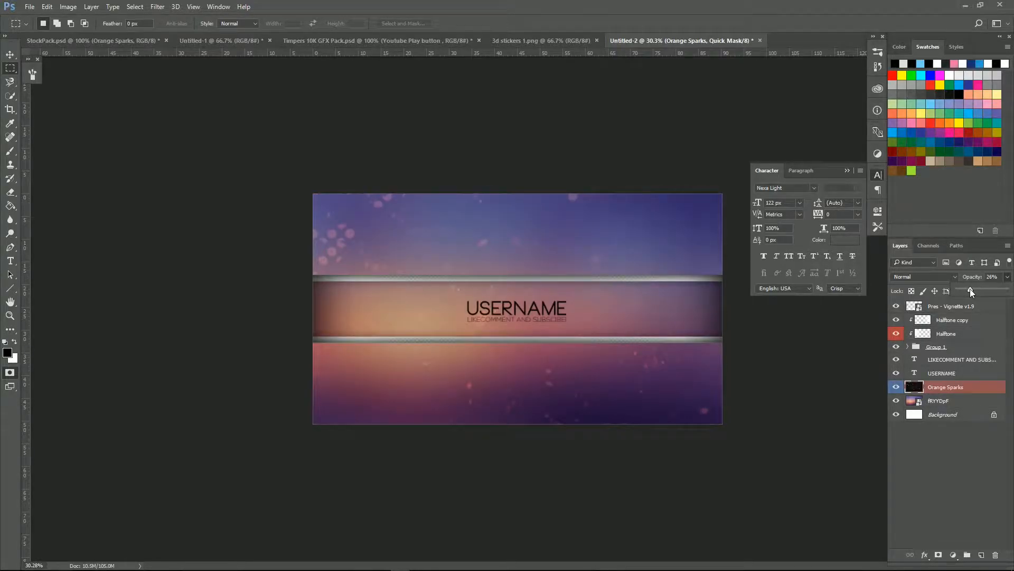
left_click(951, 465)
scroll(290, 225, "up", 9)
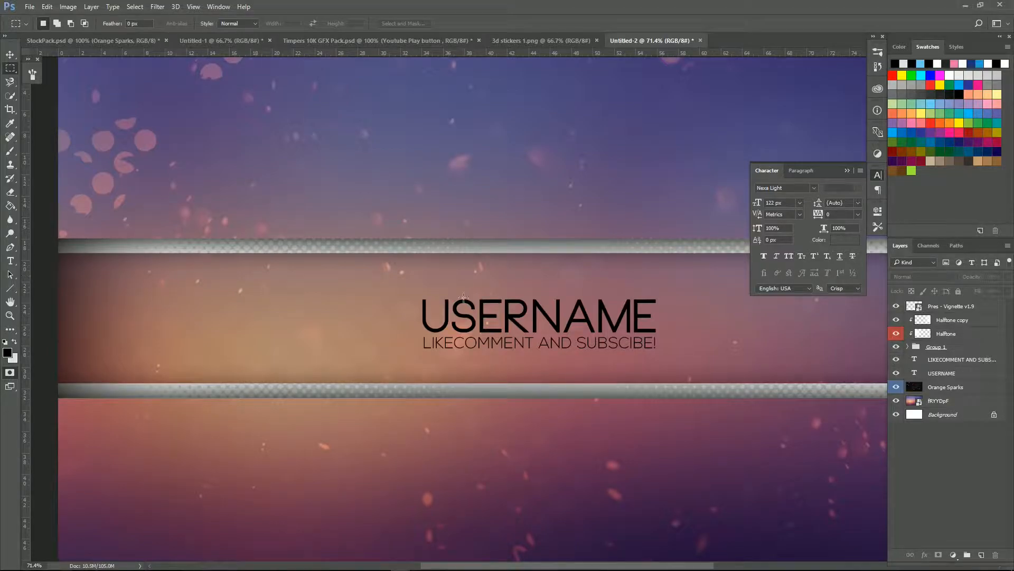
scroll(397, 290, "down", 8)
scroll(500, 300, "up", 6)
scroll(501, 300, "down", 5)
scroll(501, 300, "up", 1)
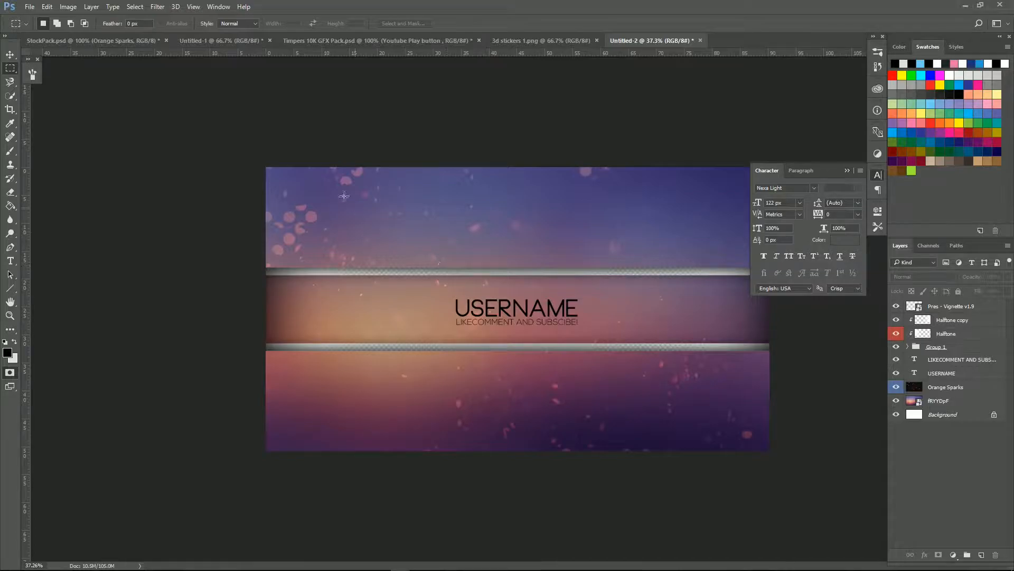
Step: Copy the Twitch and Youtube Play button layers from Untitled-1 into the banner beside USERNAME
left_click(228, 40)
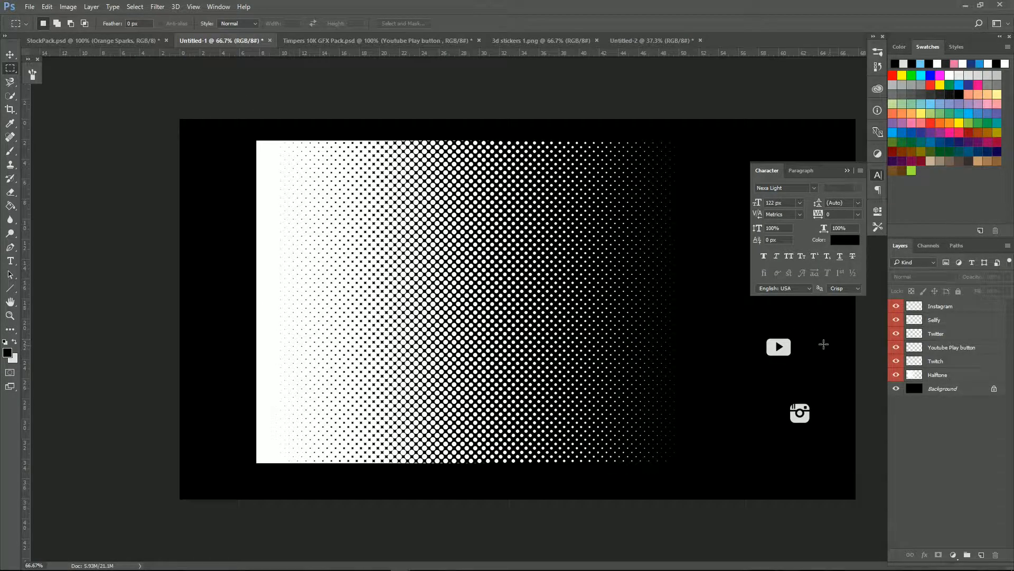
scroll(831, 344, "down", 1)
left_click(847, 170)
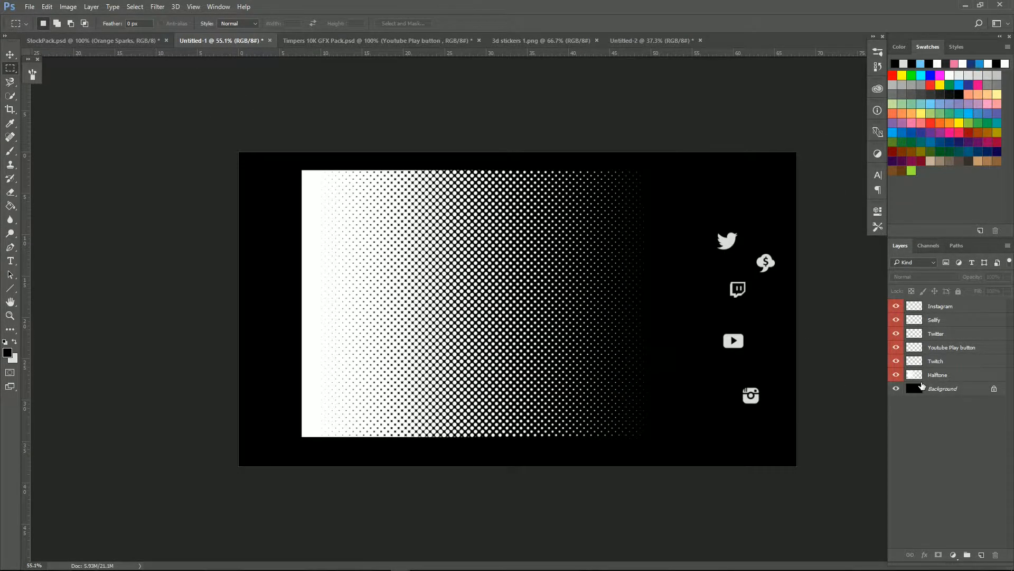
key("ctrl+plus")
left_click_drag(940, 362, 644, 42)
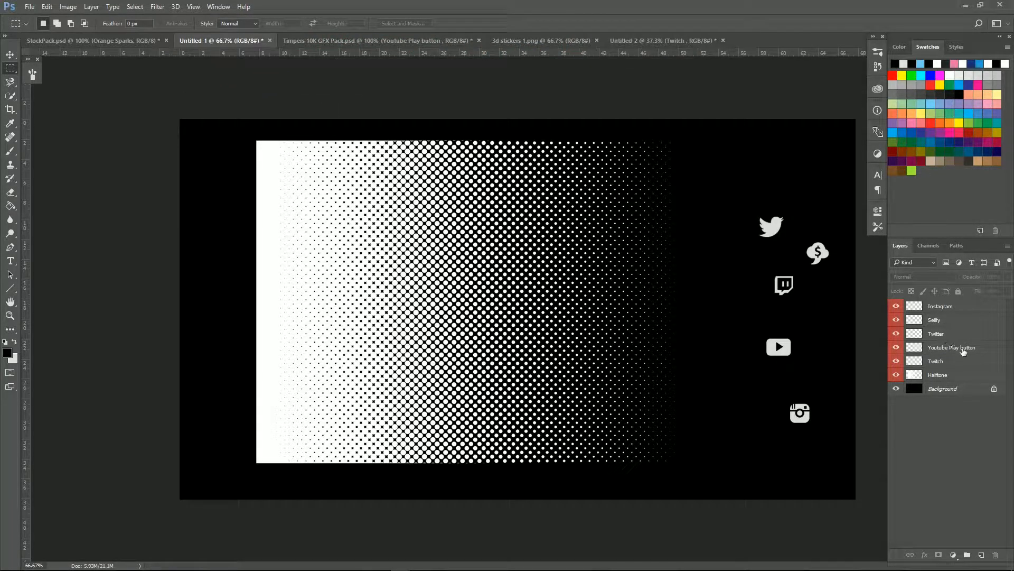
left_click_drag(955, 349, 382, 306)
scroll(419, 296, "up", 4)
key("ctrl+t")
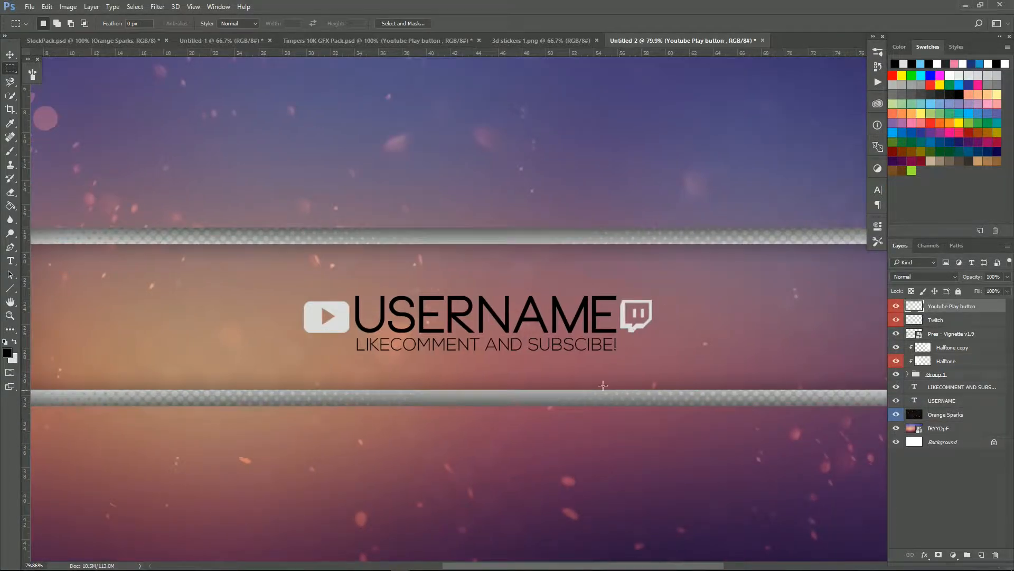
scroll(450, 347, "down", 2)
scroll(451, 347, "up", 3)
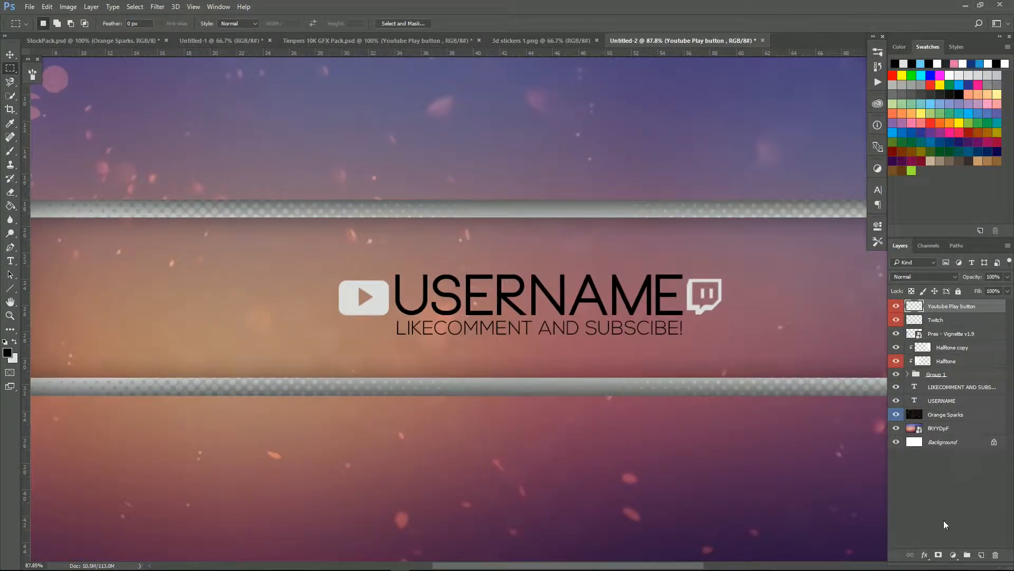
Step: Add an Inner Shadow effect to the Youtube Play button layer
left_click(923, 555)
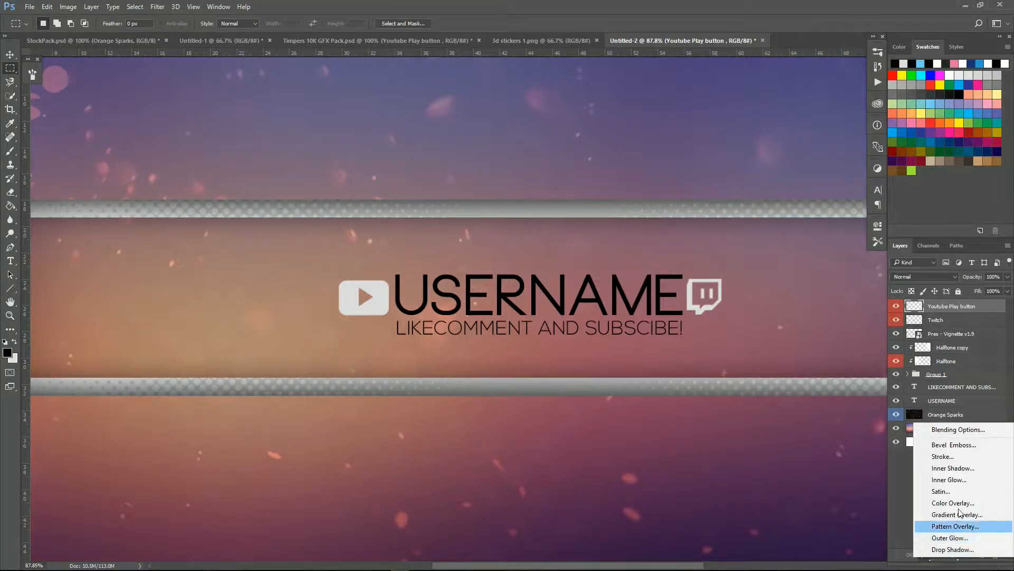
left_click(974, 469)
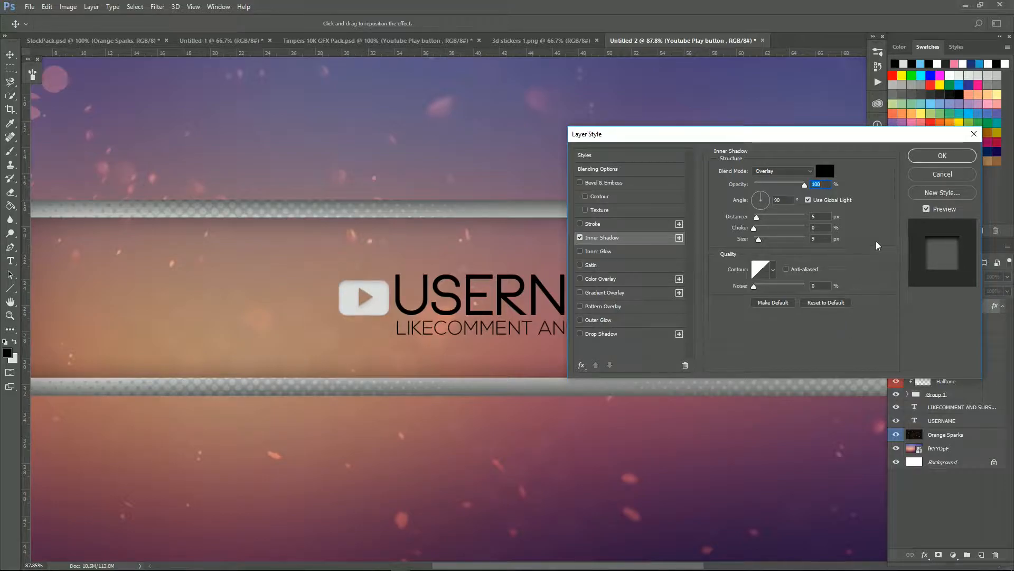
left_click(926, 158)
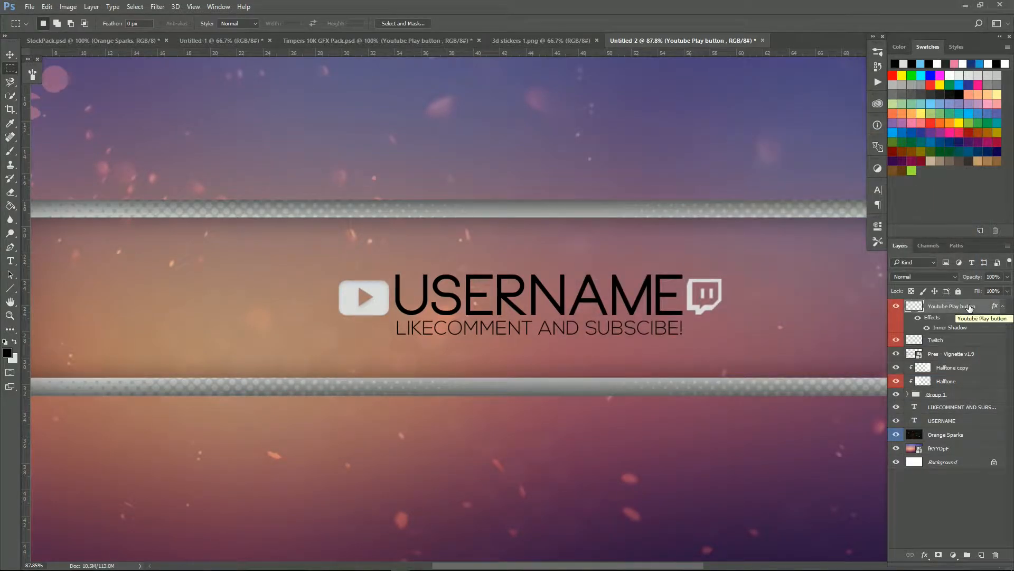
Step: Copy the YouTube icon's layer style and paste it onto the Twitch layer
right_click(940, 311)
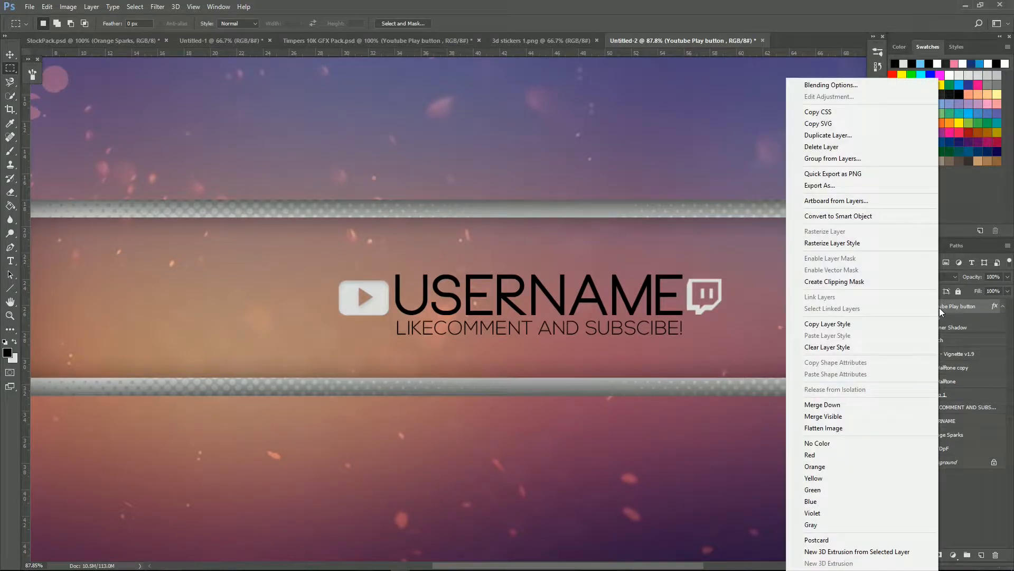
left_click(898, 323)
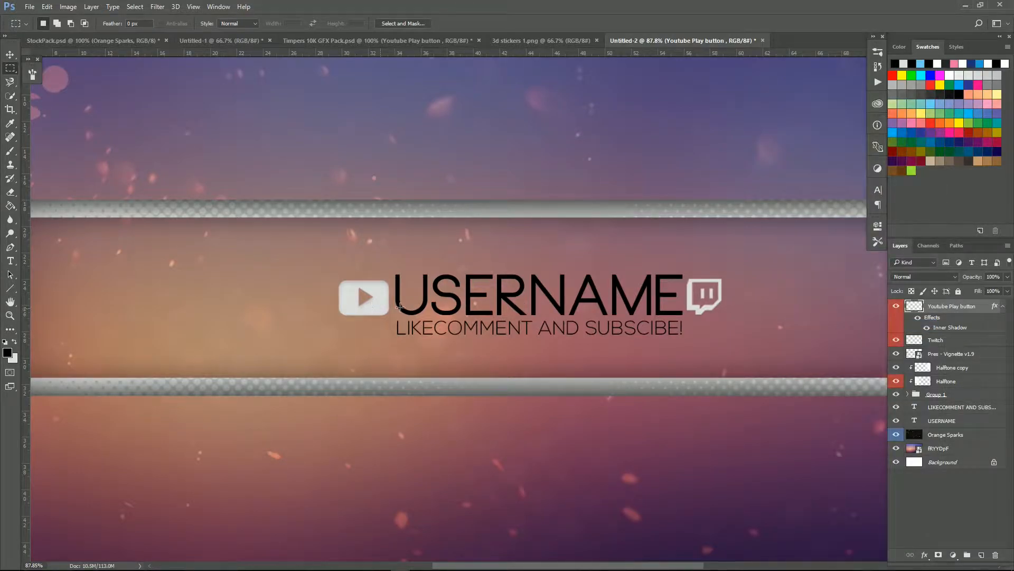
left_click(949, 340)
right_click(949, 341)
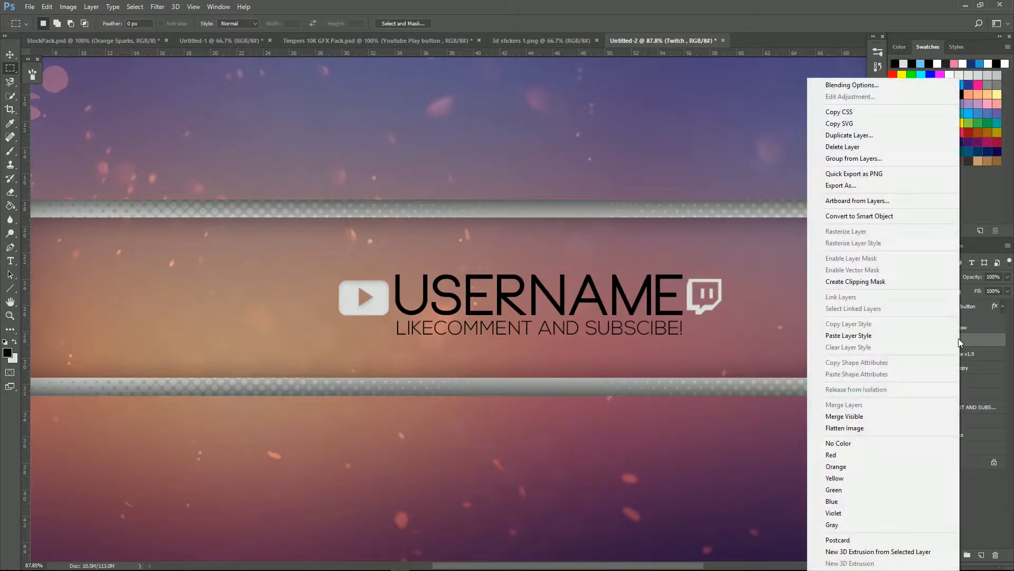
left_click(922, 334)
scroll(740, 291, "up", 2)
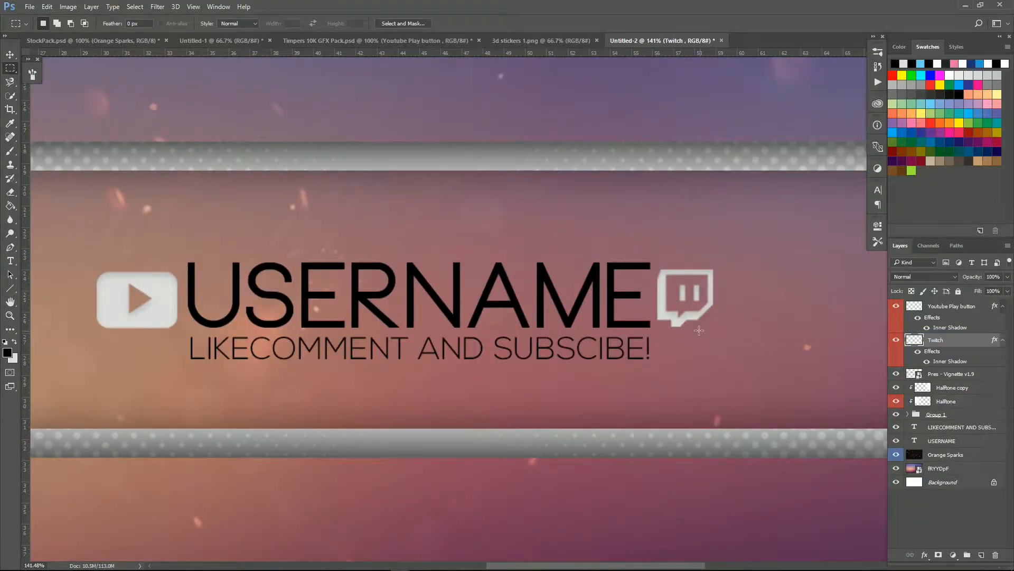
scroll(699, 330, "down", 3)
Step: Type 'Official Channel Of' above USERNAME, then shrink and centre it over the title
key("t")
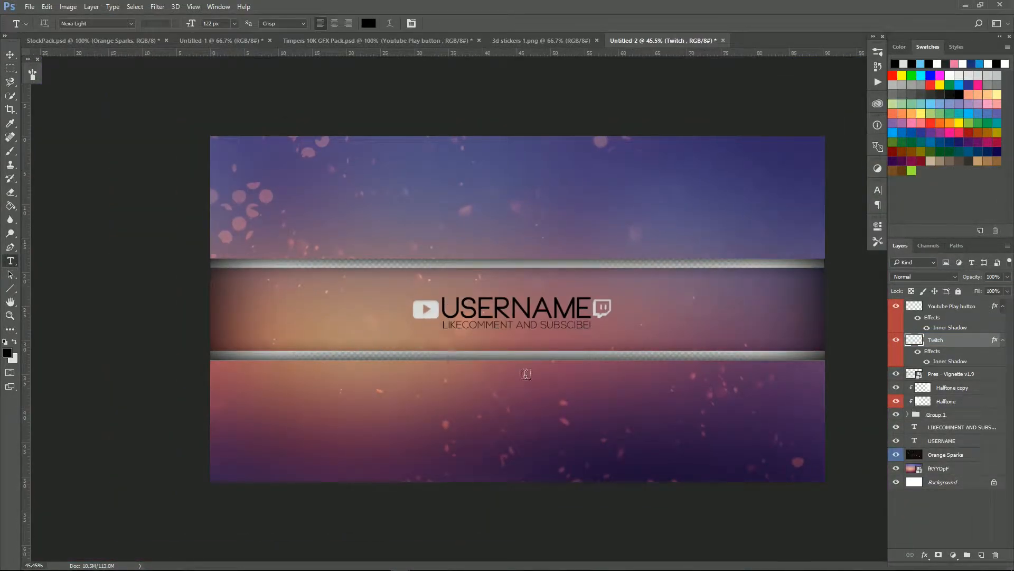
scroll(434, 296, "up", 4)
left_click(462, 286)
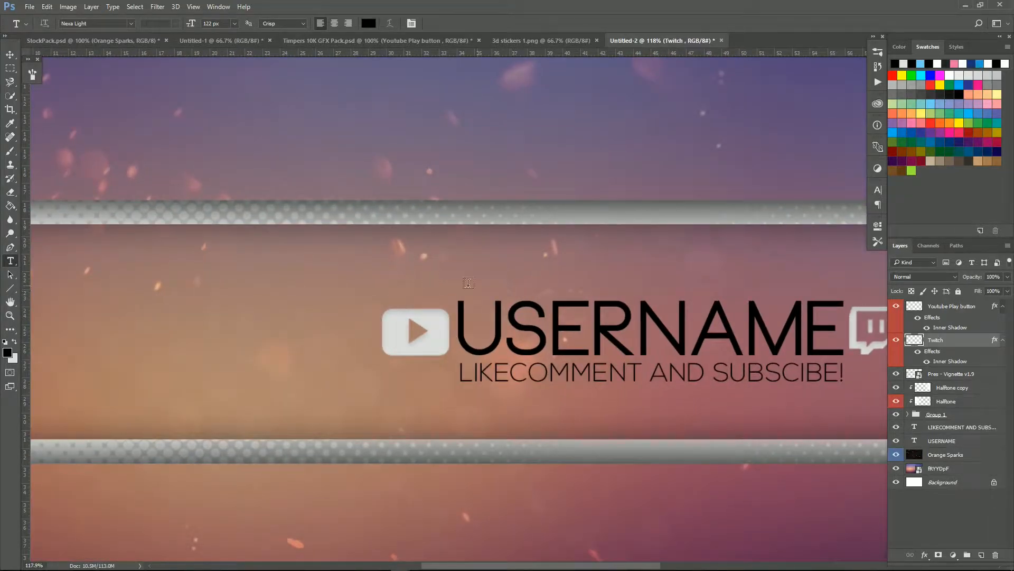
type("Of")
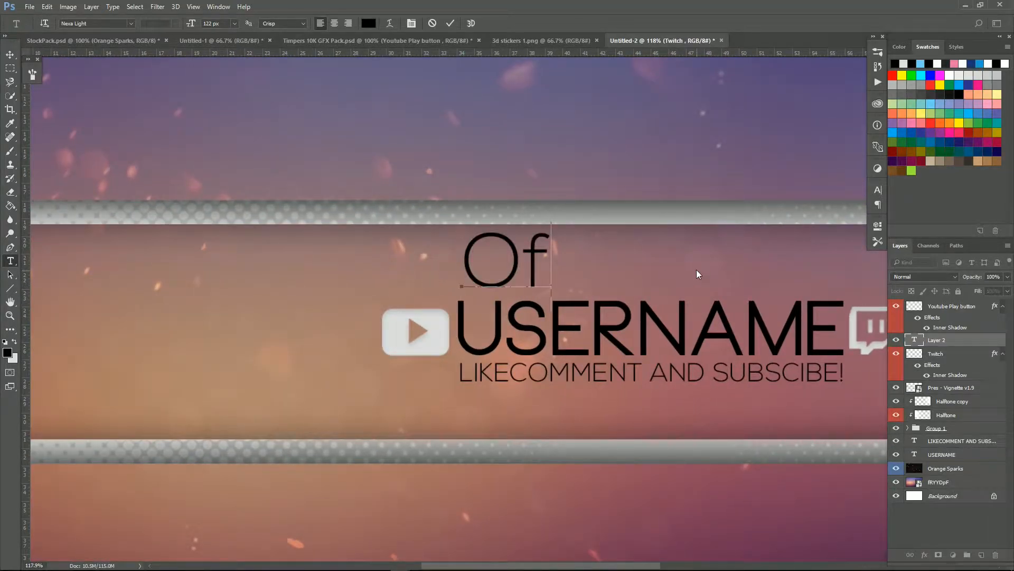
type("ficial Channel Of")
scroll(553, 82, "down", 2)
left_click(450, 23)
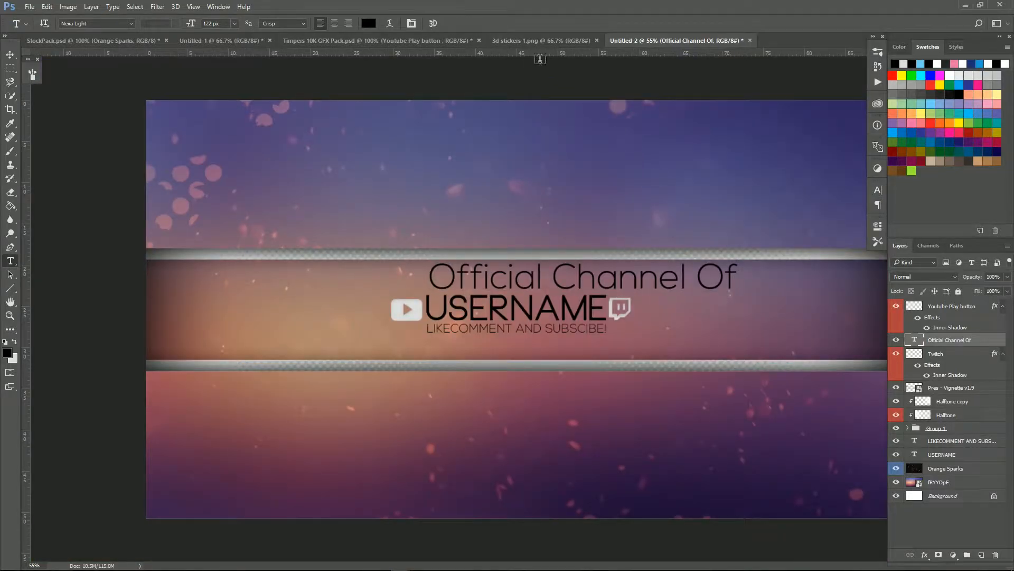
key("ctrl+t")
left_click_drag(741, 261, 548, 288)
key("Return")
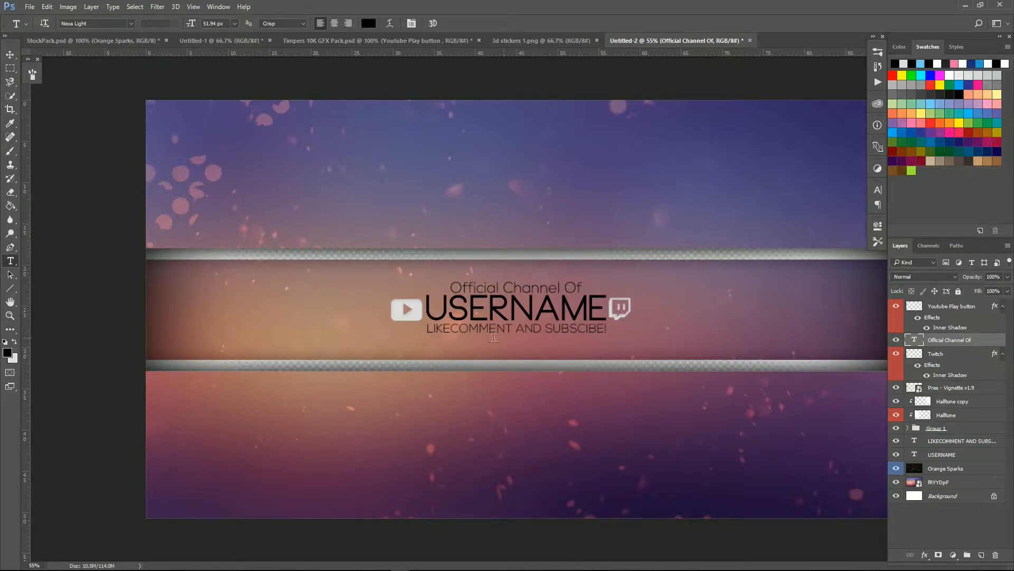
key("ctrl+minus")
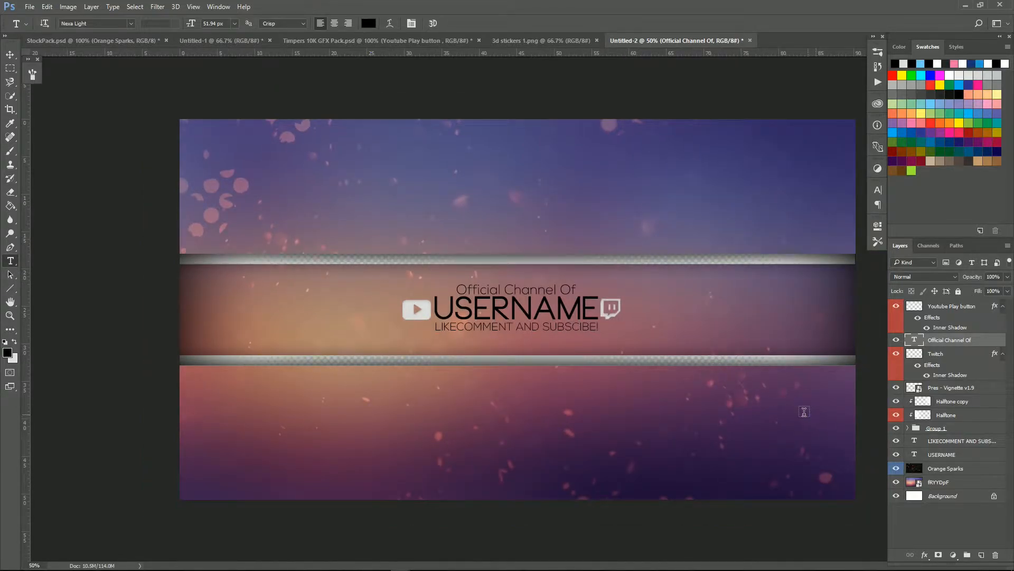
Step: Save the banner as Untitled-2.psd in the Misc projects folder with Maximize Compatibility
left_click(30, 6)
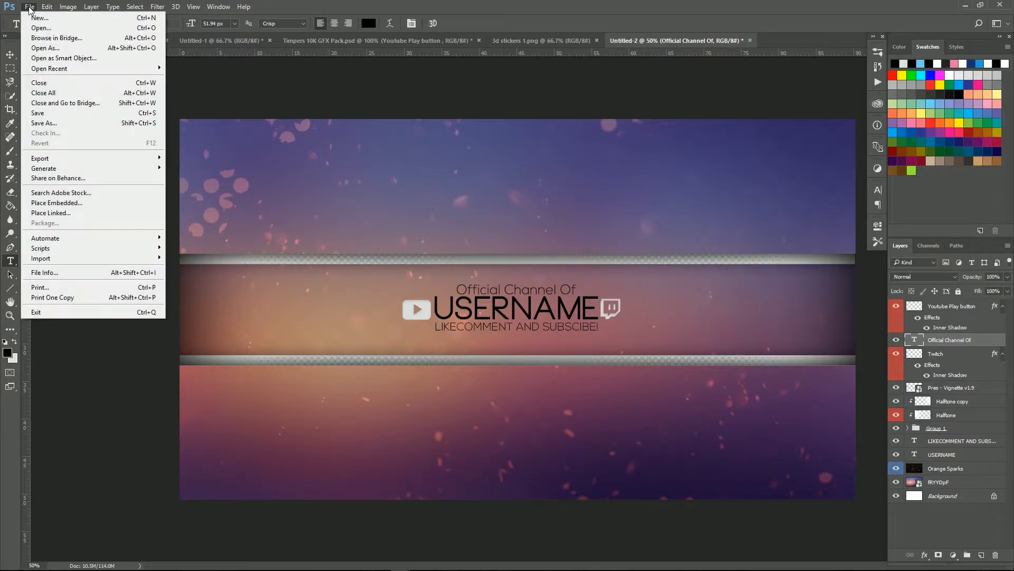
left_click(60, 122)
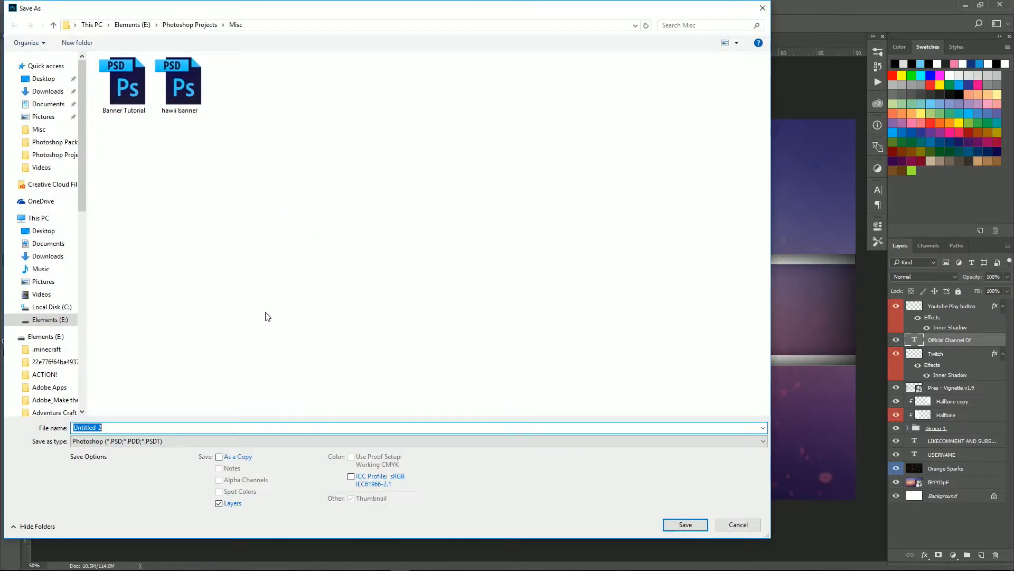
left_click(121, 440)
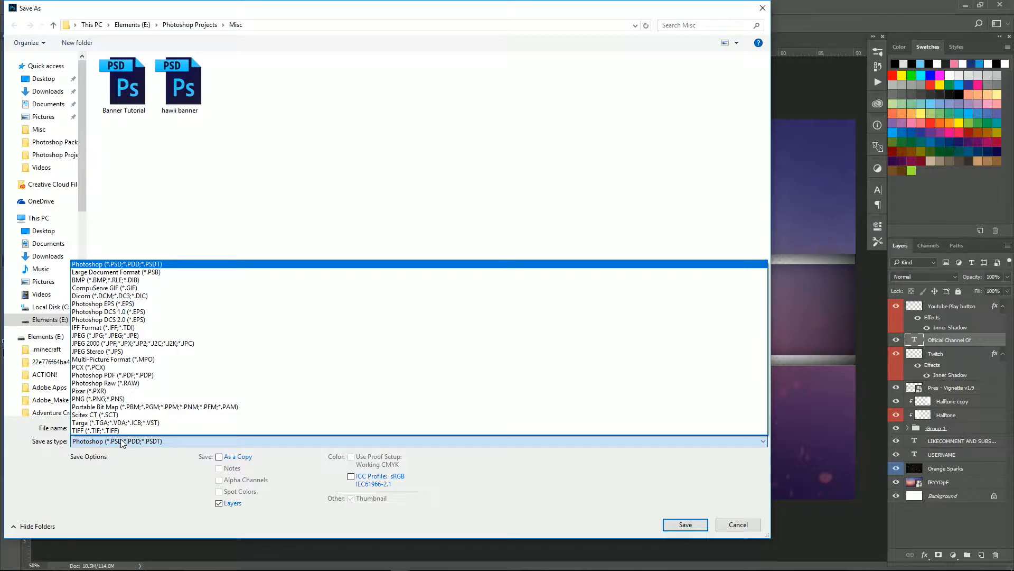
left_click(121, 441)
left_click(698, 525)
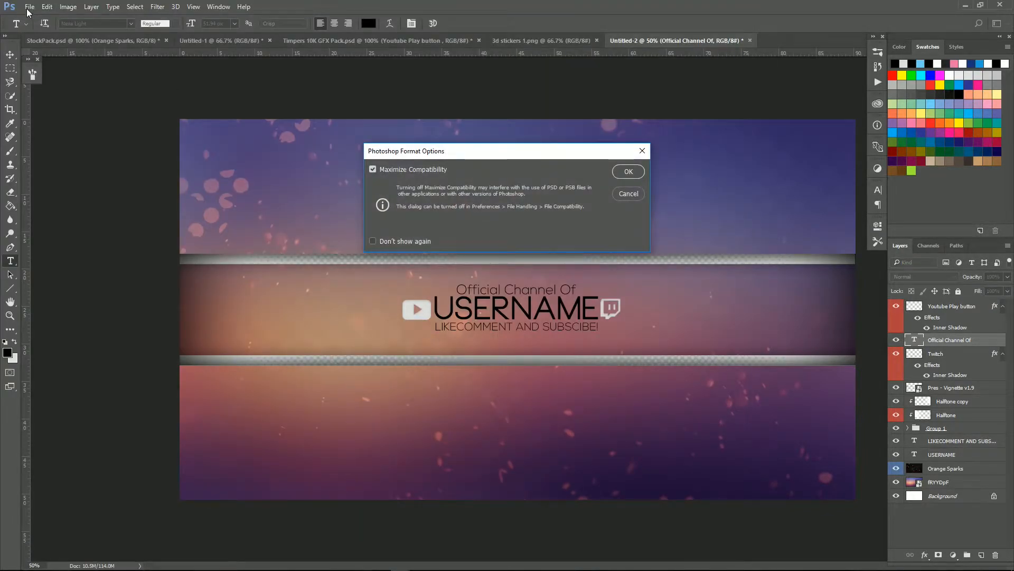
key("Return")
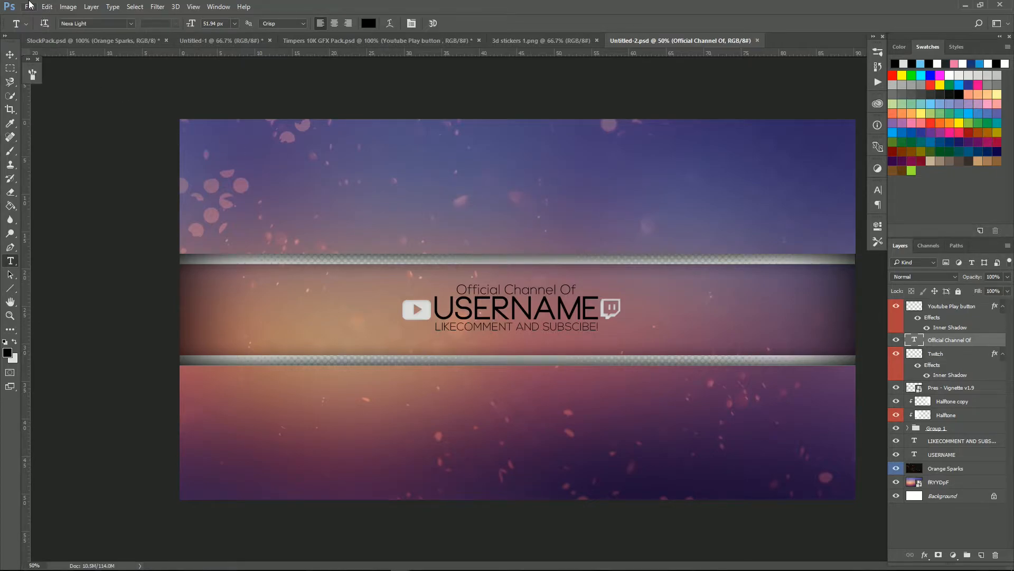
Step: Save another copy of the banner in an image format
left_click(29, 6)
left_click(79, 123)
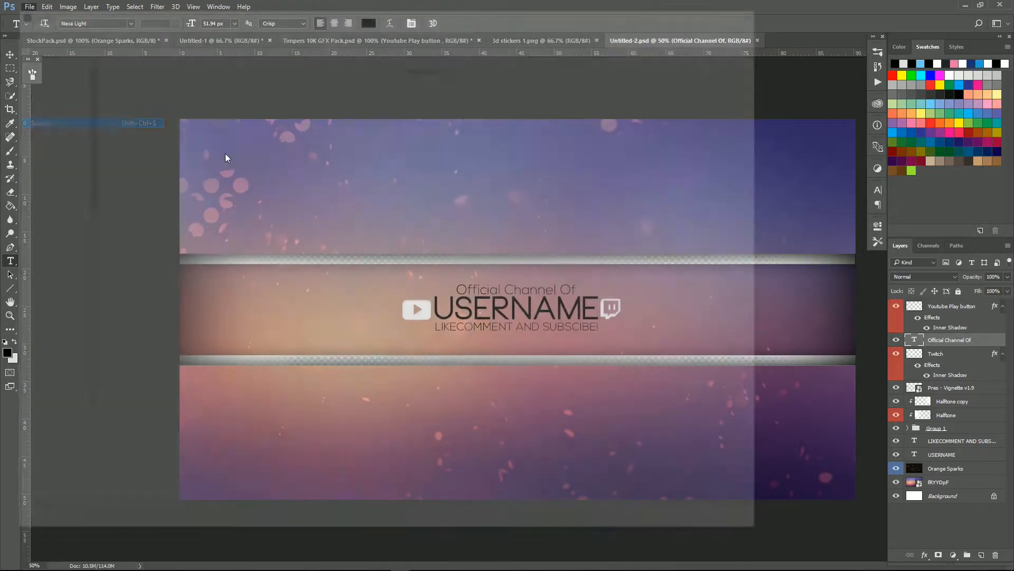
left_click(155, 442)
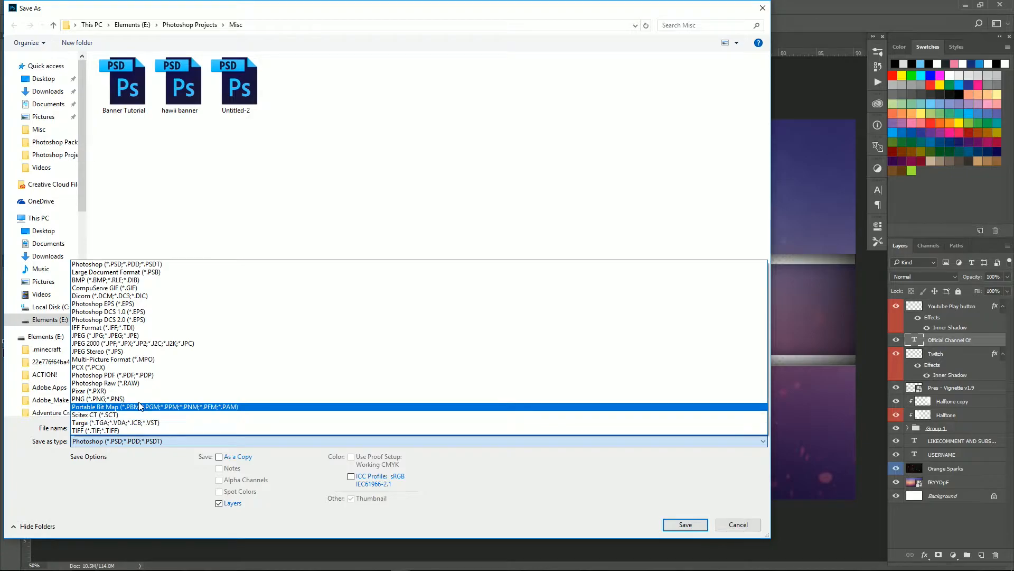
left_click(139, 400)
left_click(539, 181)
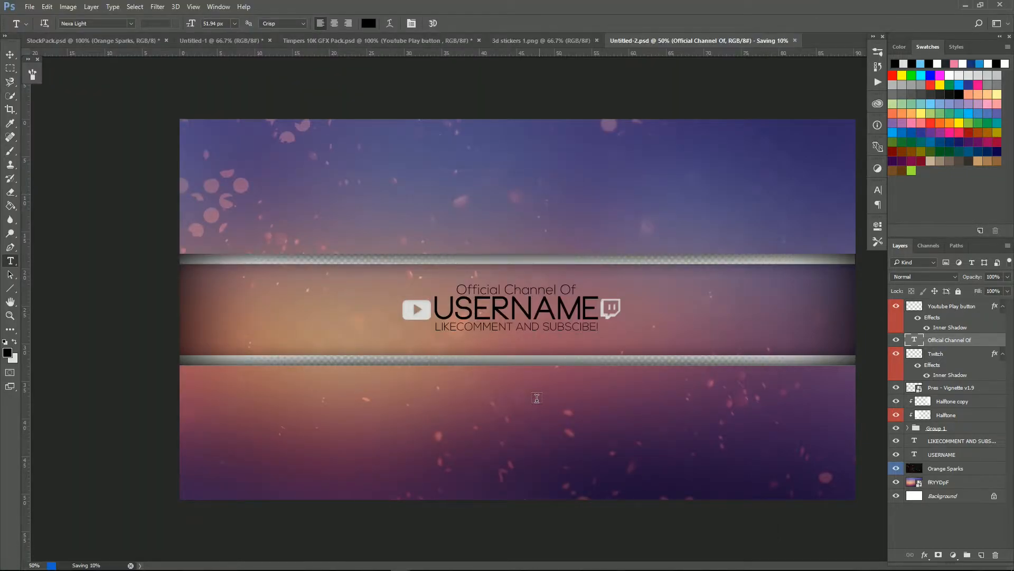
scroll(534, 403, "down", 3)
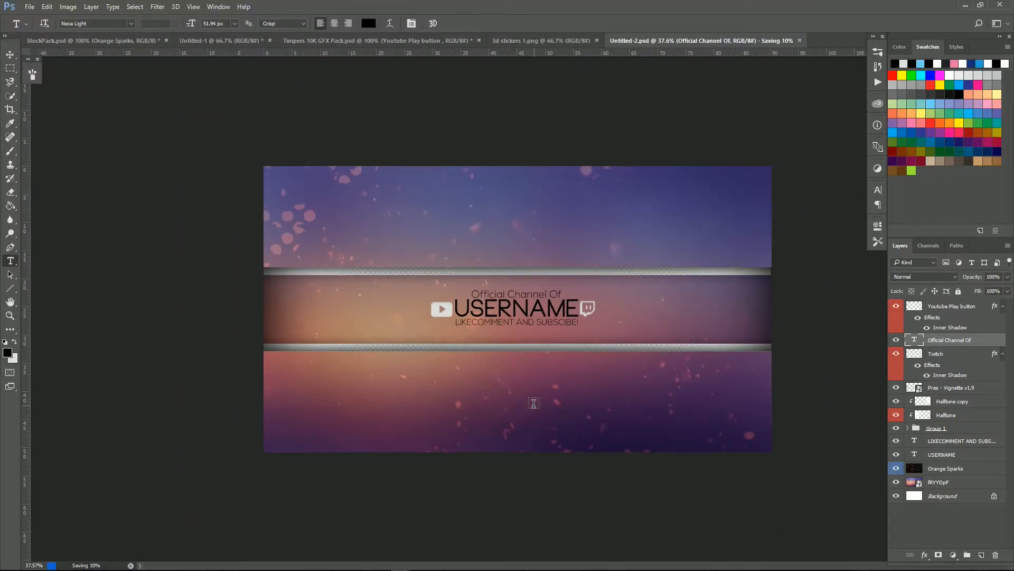